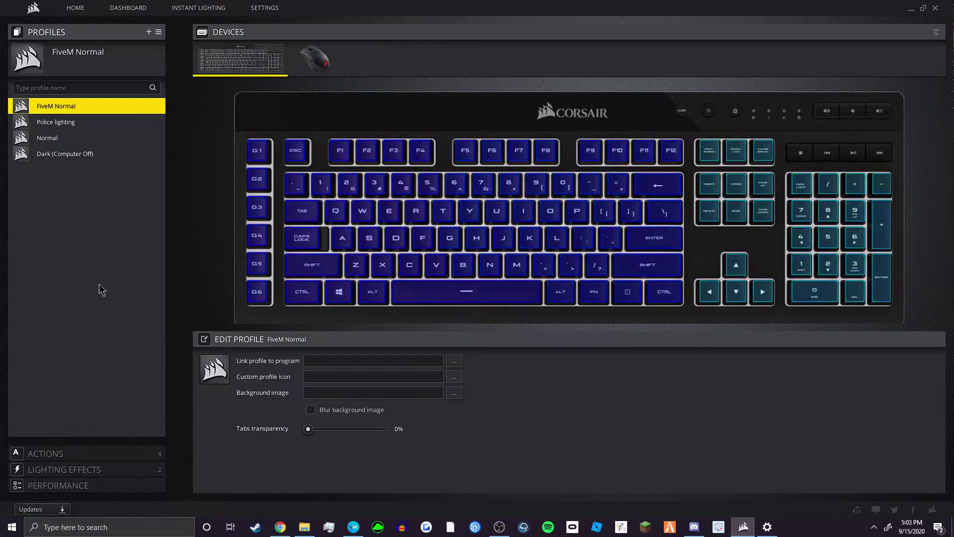
# Review the FiveM Normal profile's keyboard lighting effects and the available effect types
pyautogui.click(105, 470)
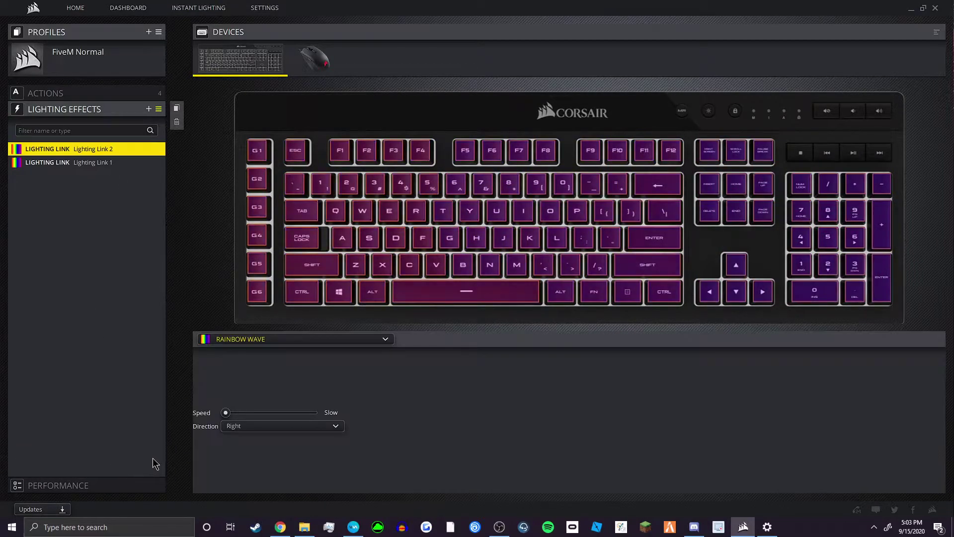
pyautogui.click(259, 344)
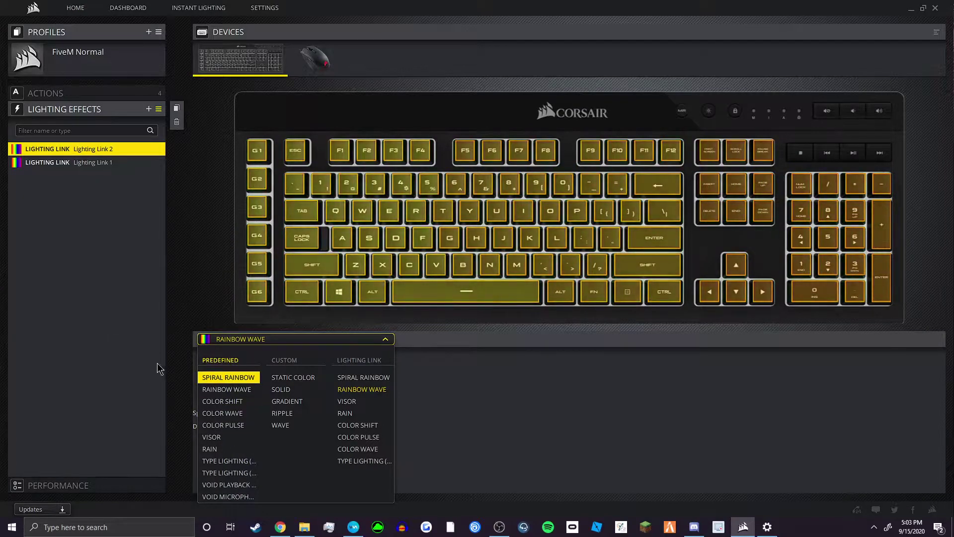
pyautogui.click(268, 302)
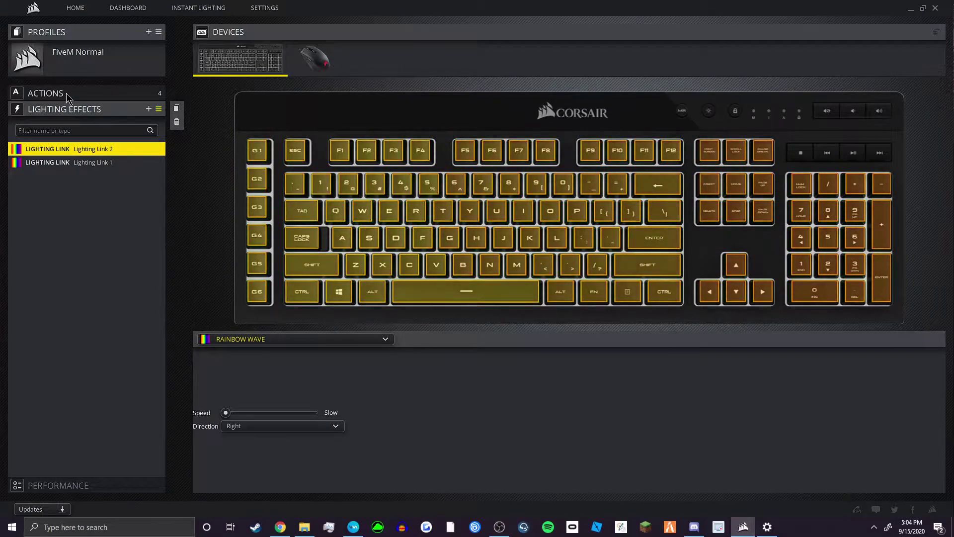
pyautogui.click(46, 112)
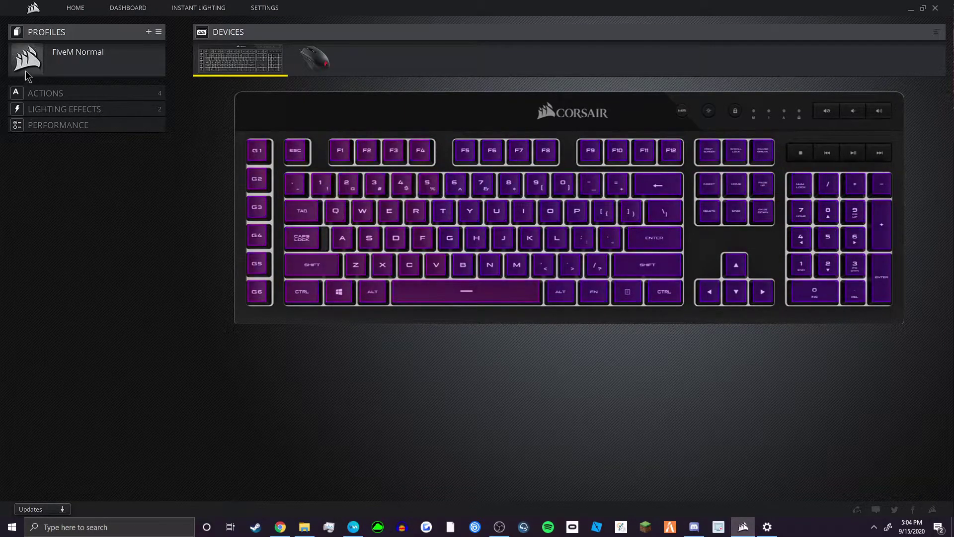
pyautogui.click(55, 113)
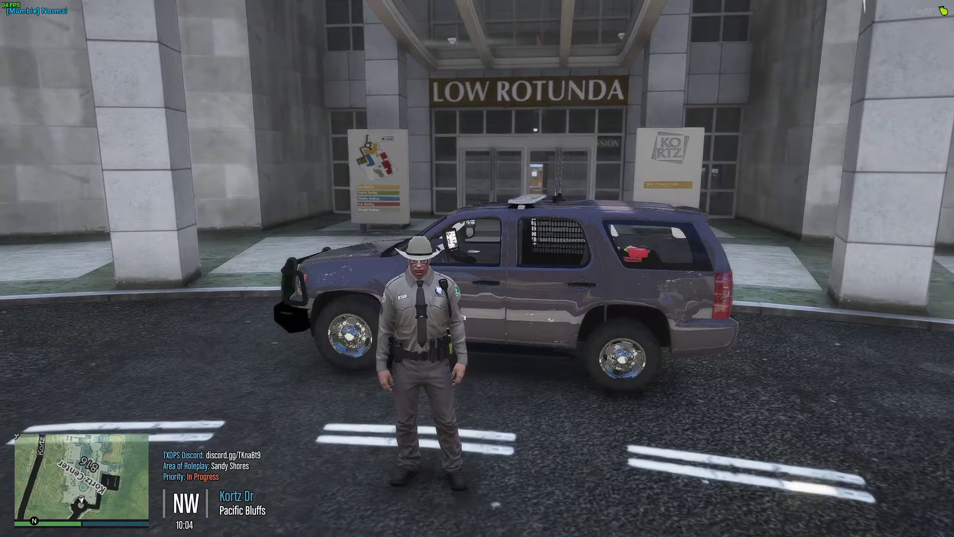
# Open the key bindings in the FiveM game settings and examine the Vehicle General controls
pyautogui.press('Escape')
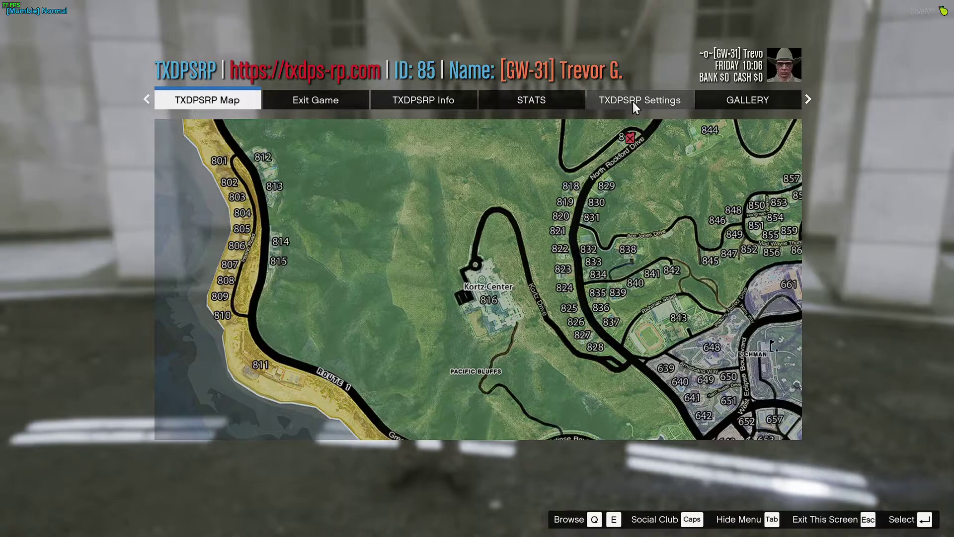
pyautogui.click(632, 100)
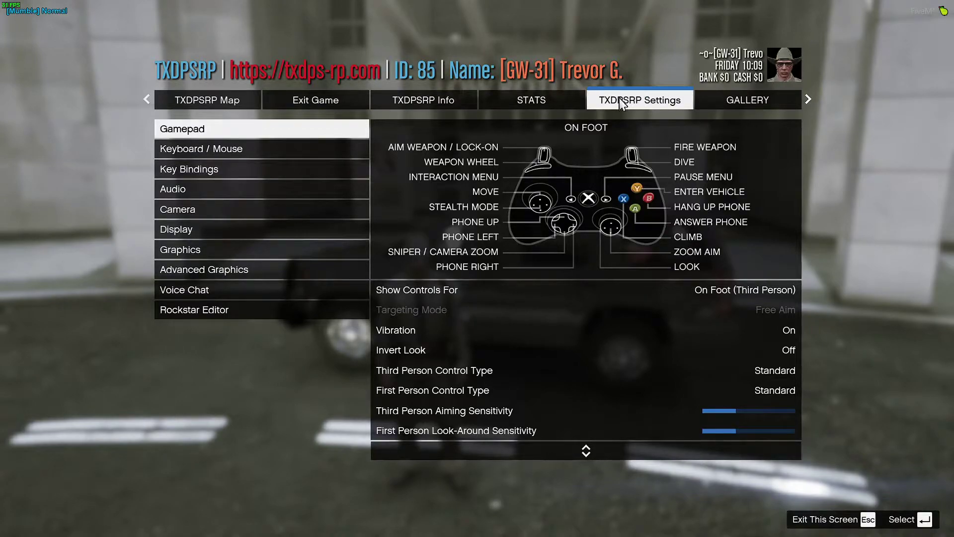
pyautogui.click(217, 174)
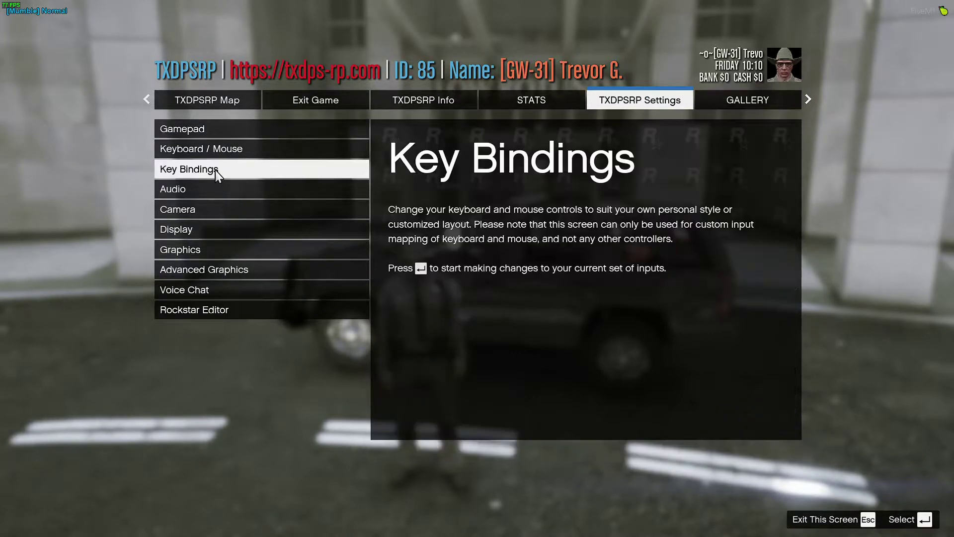
pyautogui.click(215, 172)
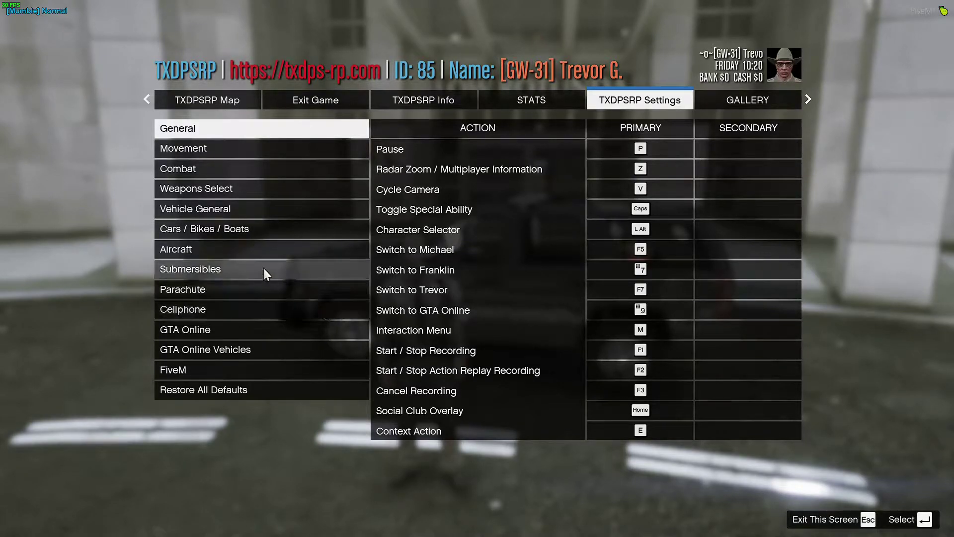
pyautogui.click(219, 209)
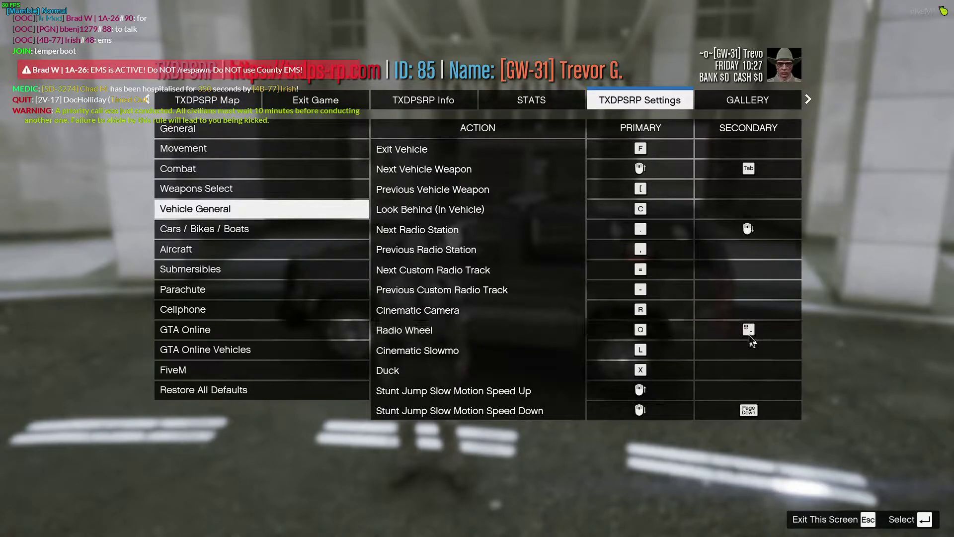
# Switch to Corsair Utility Engine and open the K55 RGB keyboard's configuration
pyautogui.hotkey('alt', 'Tab')
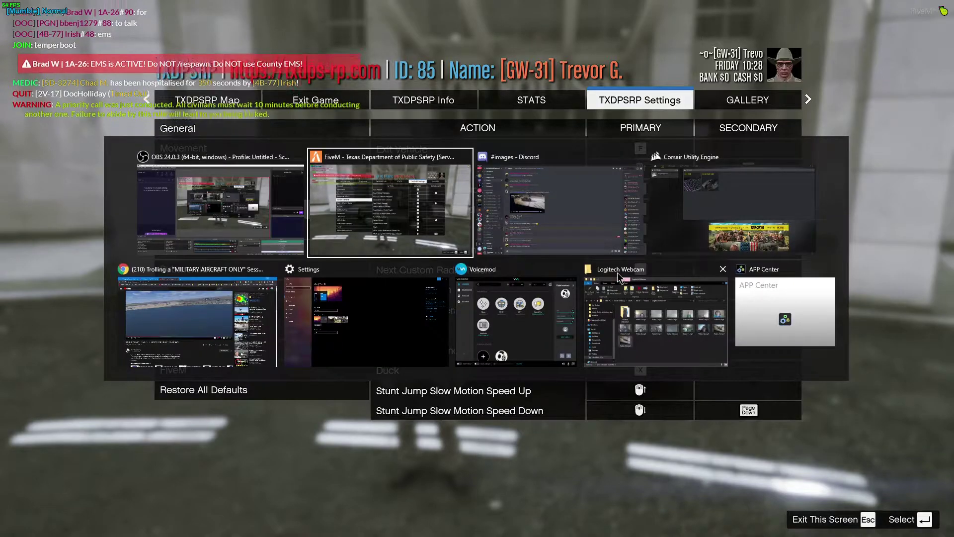
pyautogui.hotkey('alt', 'Tab')
pyautogui.hotkey('alt', 'Tab')
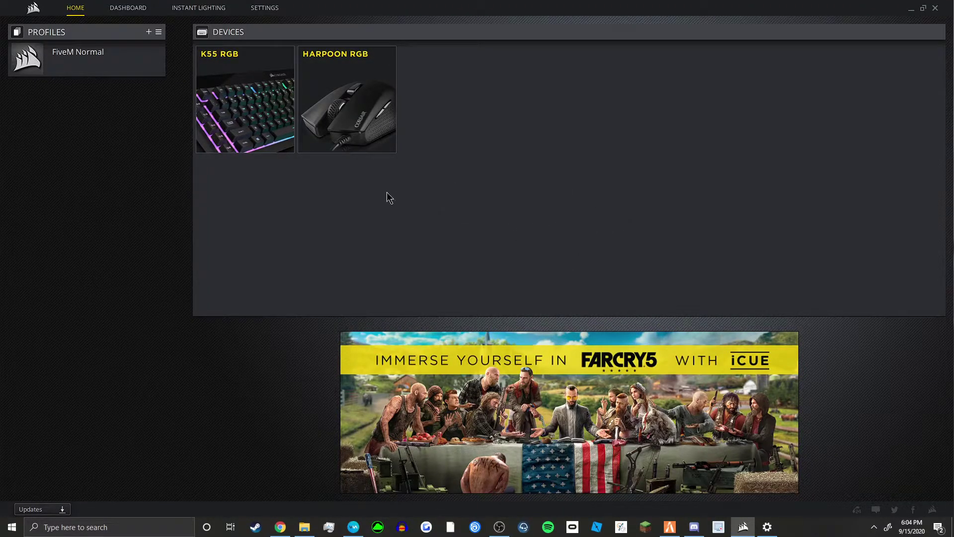
pyautogui.click(260, 103)
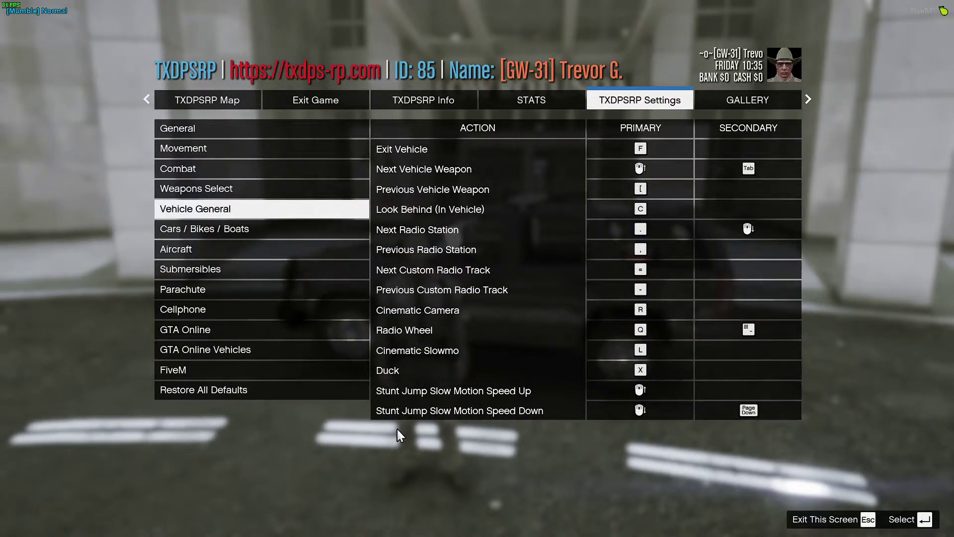
# Close the FiveM settings, briefly move the character, and switch back to Corsair Utility Engine
pyautogui.press('Escape')
pyautogui.press('Escape')
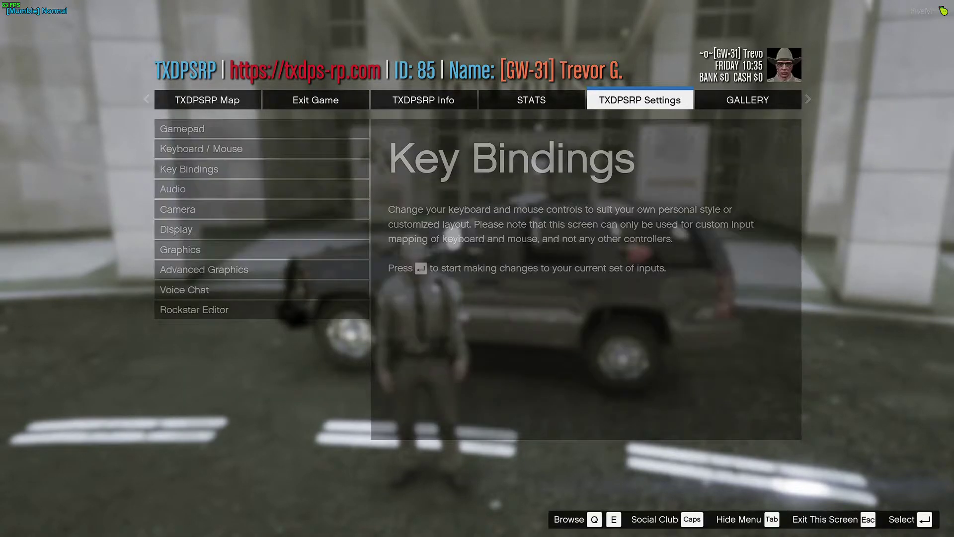
pyautogui.press('w')
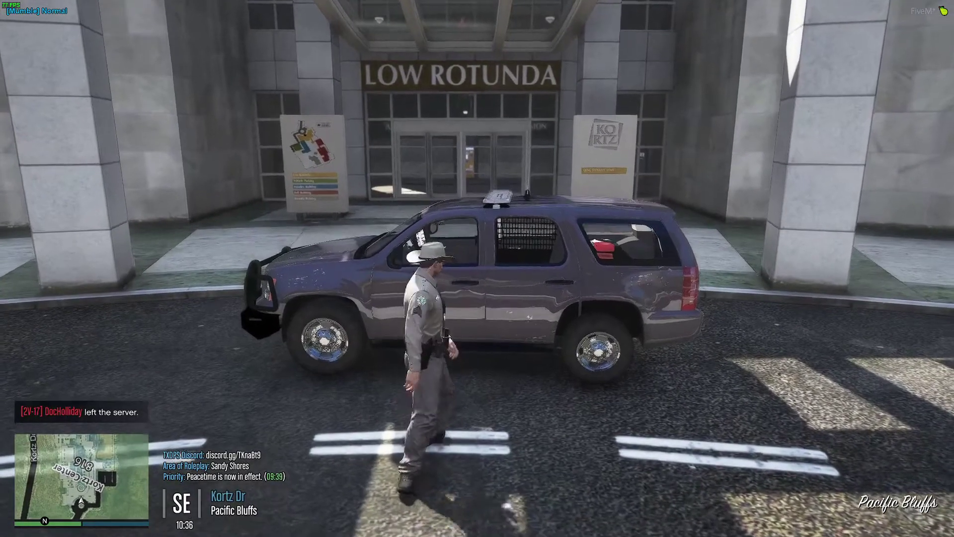
pyautogui.press('s')
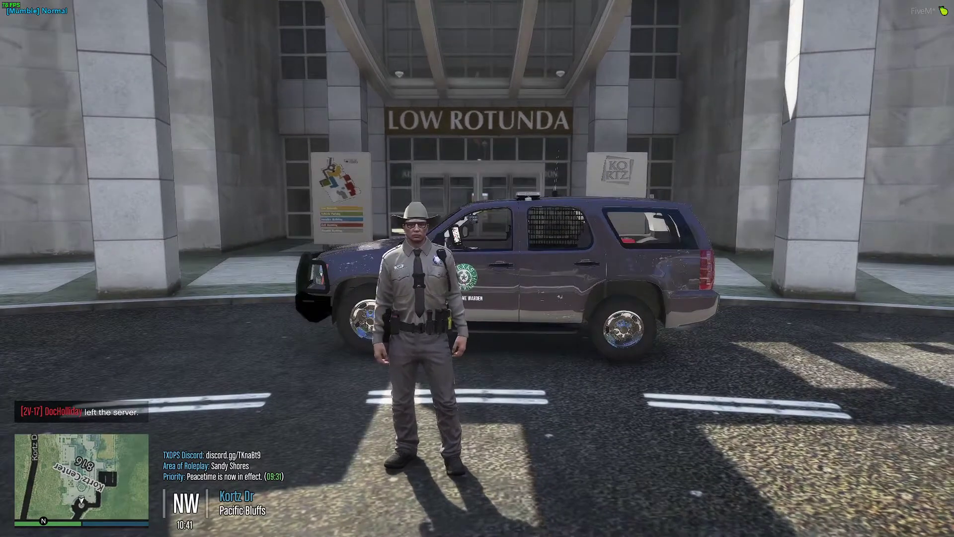
pyautogui.hotkey('alt', 'Tab')
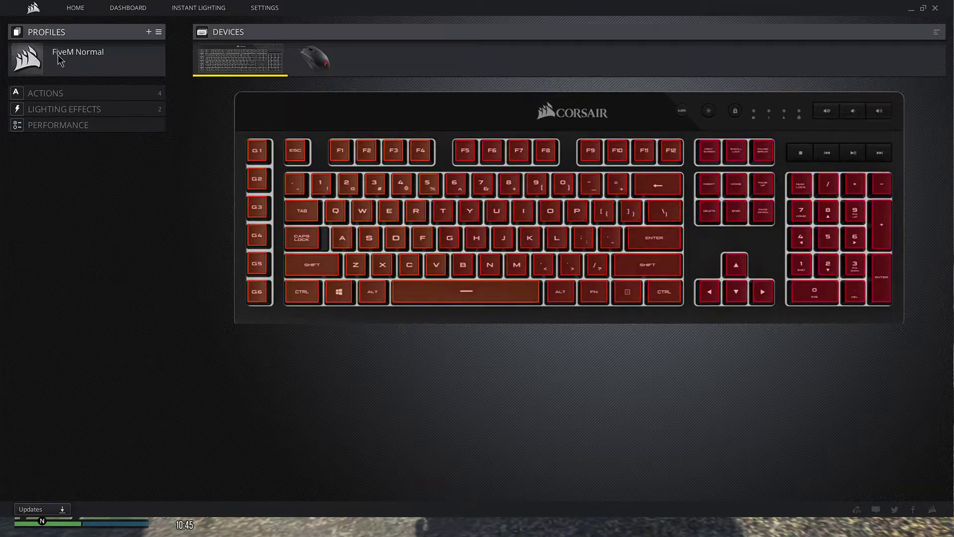
# Create a new blank profile, check the Normal profile's lighting, and reselect the FiveM Normal profile
pyautogui.click(148, 32)
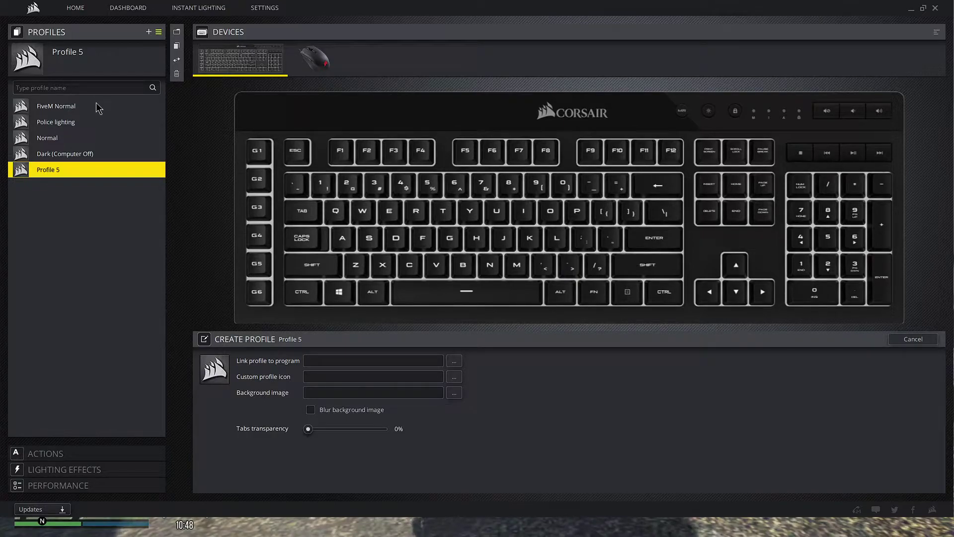
pyautogui.click(95, 103)
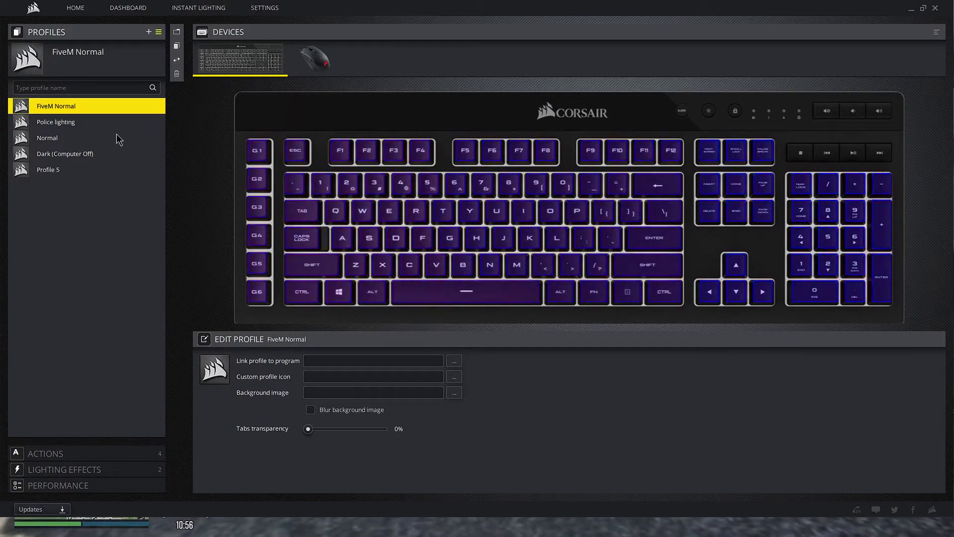
pyautogui.click(92, 138)
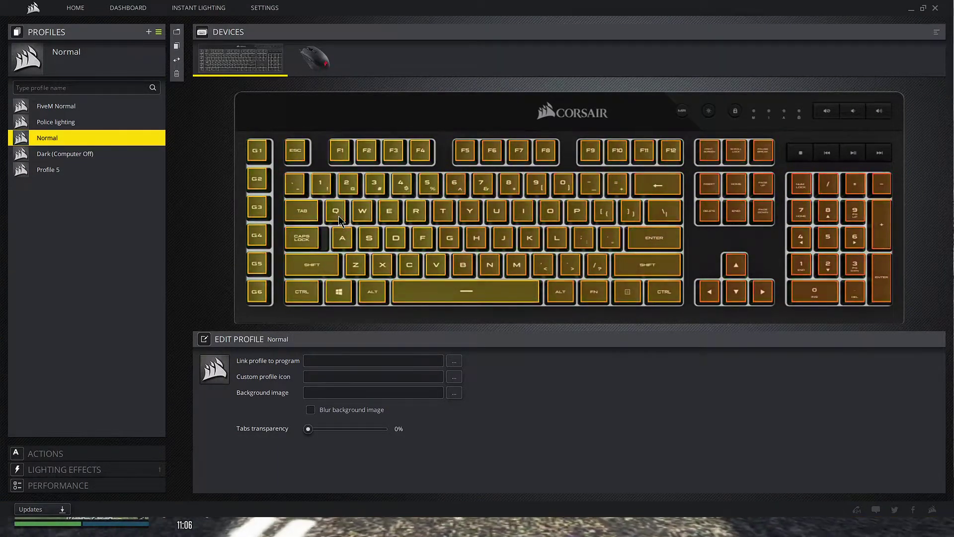
pyautogui.click(81, 108)
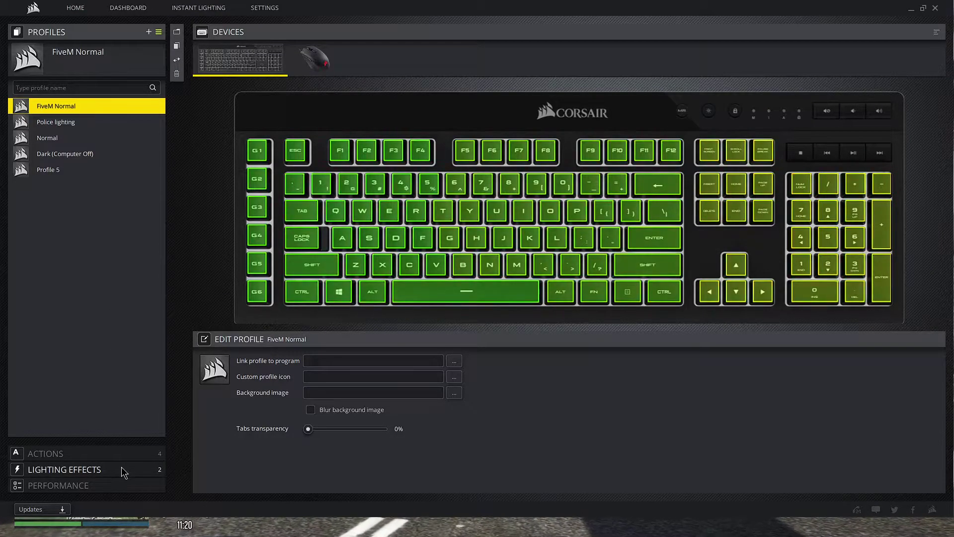
# Review the FiveM Normal profile's lighting effects for both the keyboard and the mouse
pyautogui.click(121, 468)
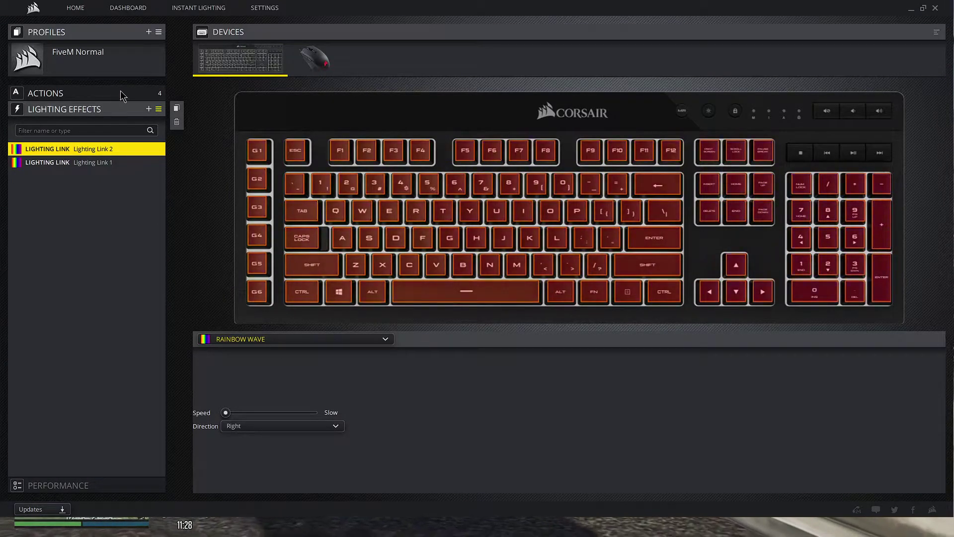
pyautogui.click(308, 59)
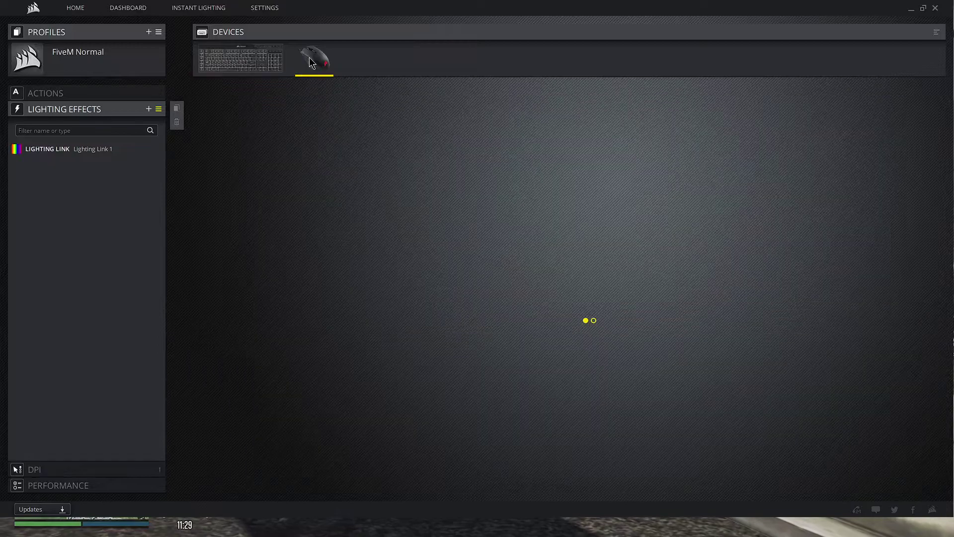
pyautogui.click(244, 60)
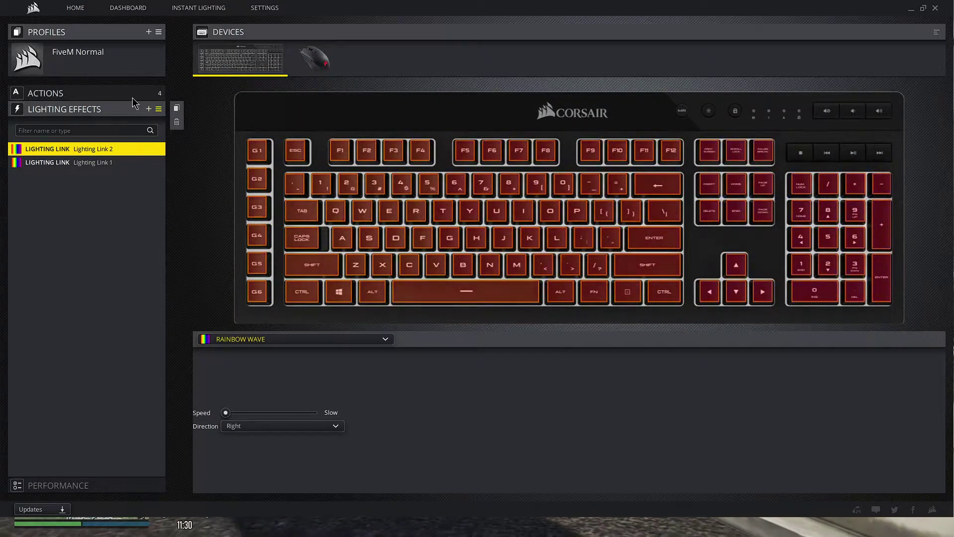
# Rename the FiveM Normal profile's profile-switching action as "Keyboard lights active"
pyautogui.click(131, 95)
pyautogui.click(110, 133)
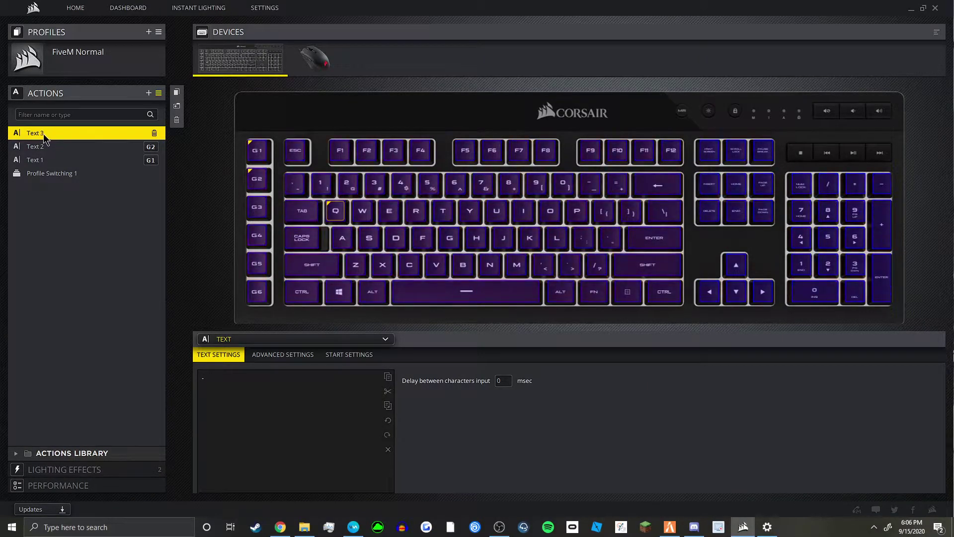
pyautogui.click(62, 174)
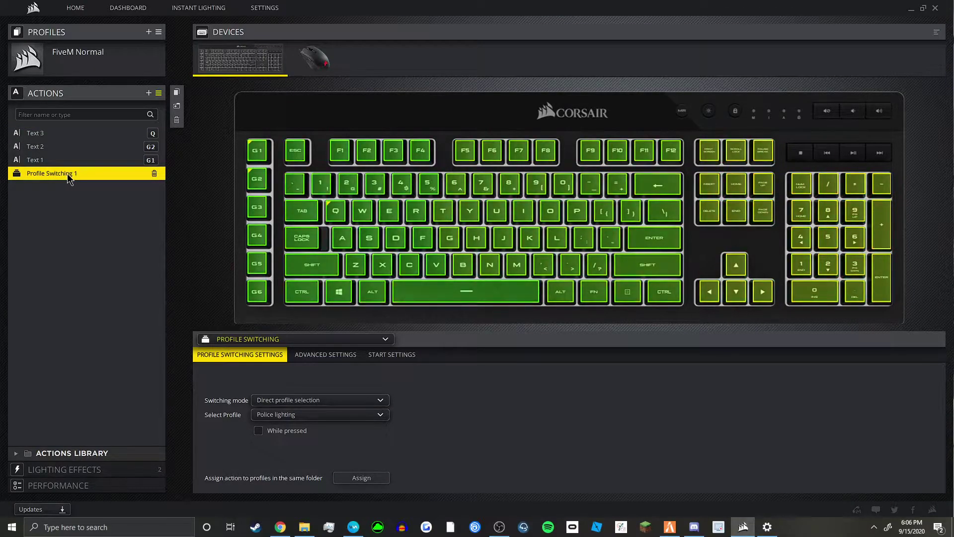
pyautogui.doubleClick(68, 175)
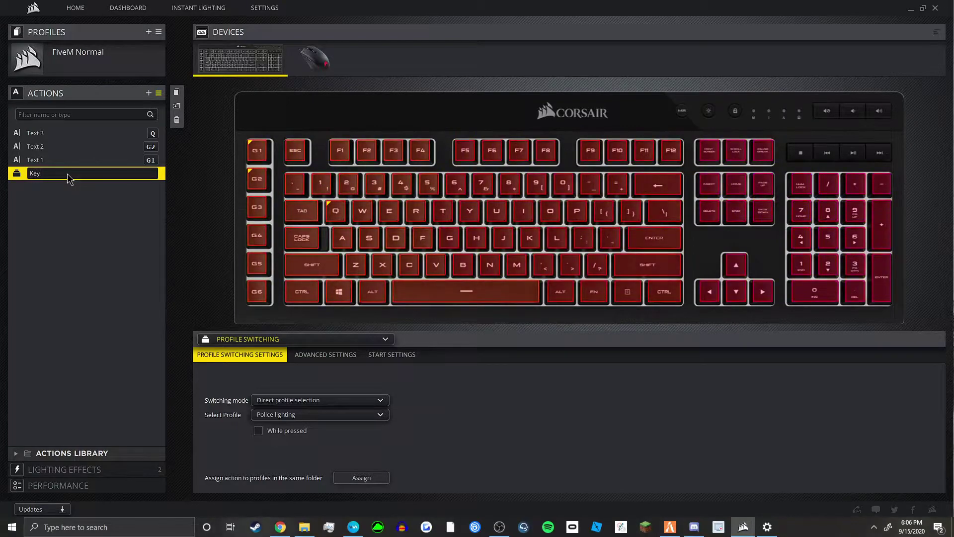
pyautogui.write('Keyboard ')
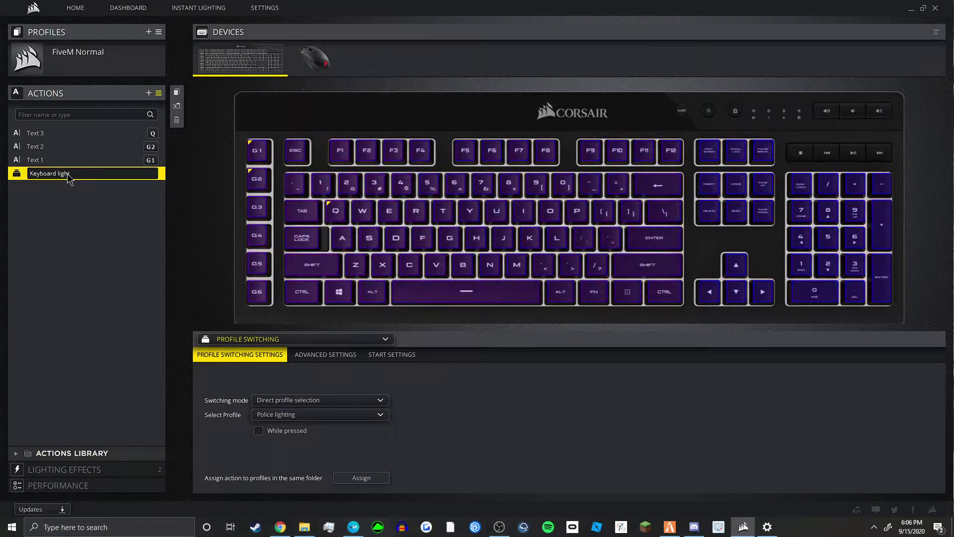
pyautogui.write('lights active')
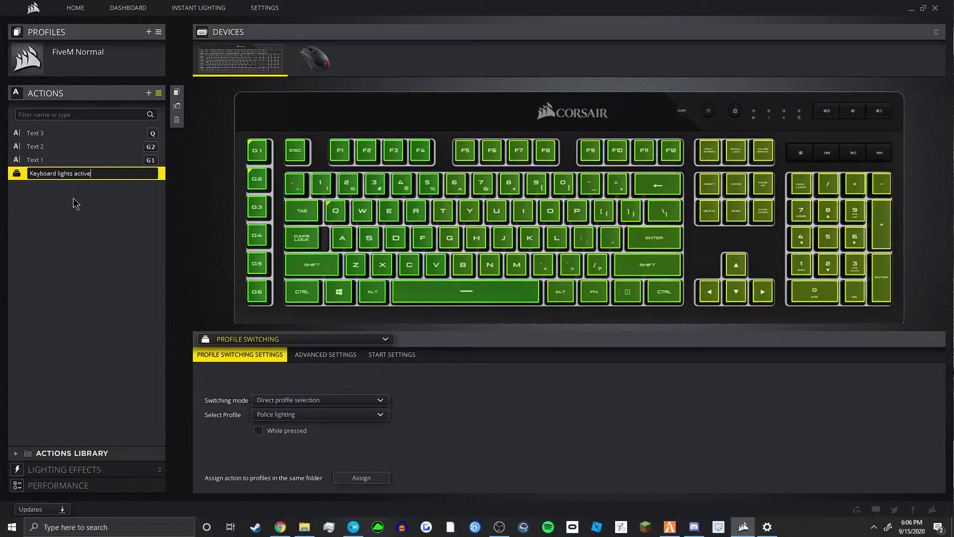
pyautogui.press('Return')
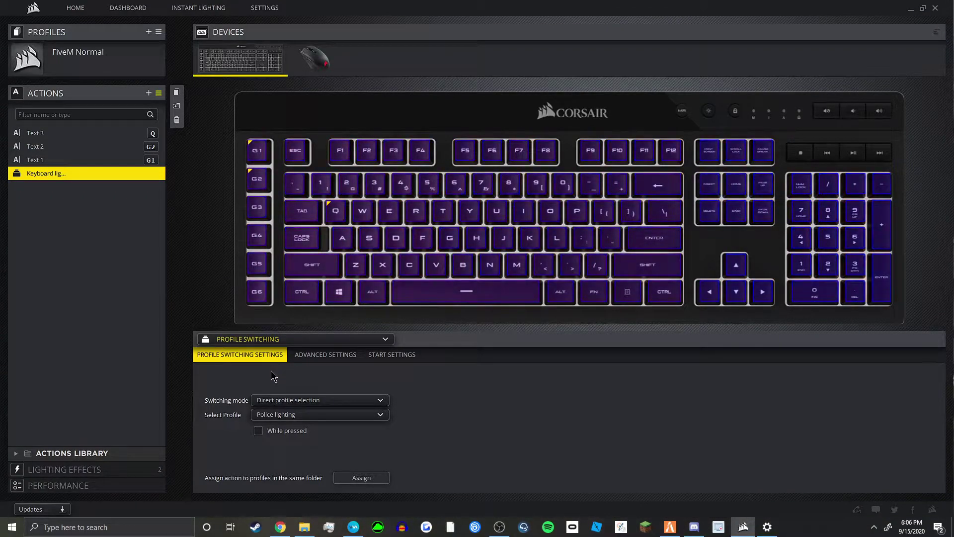
# Review the "Keyboard lights active" action's type, switching mode, target profile, advanced settings and start settings without changing them
pyautogui.click(257, 342)
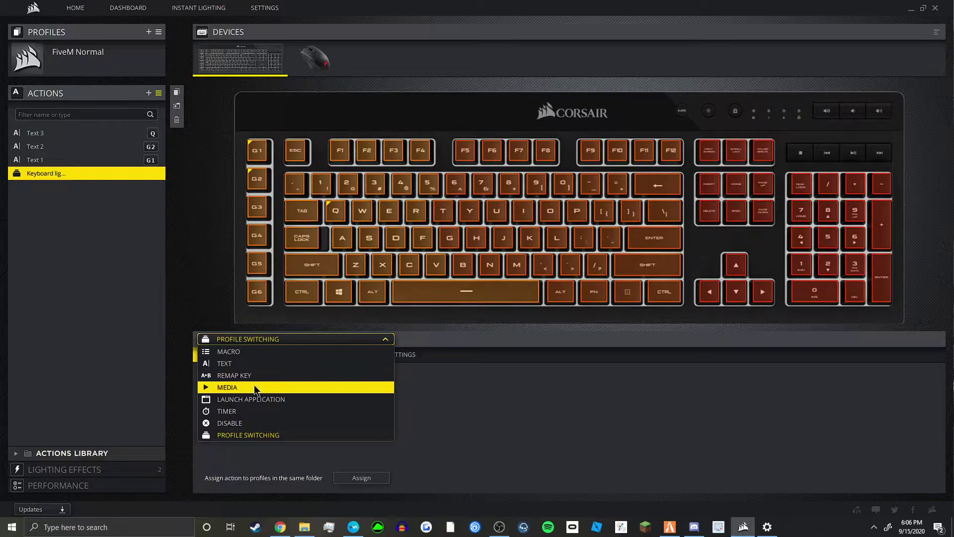
pyautogui.click(223, 465)
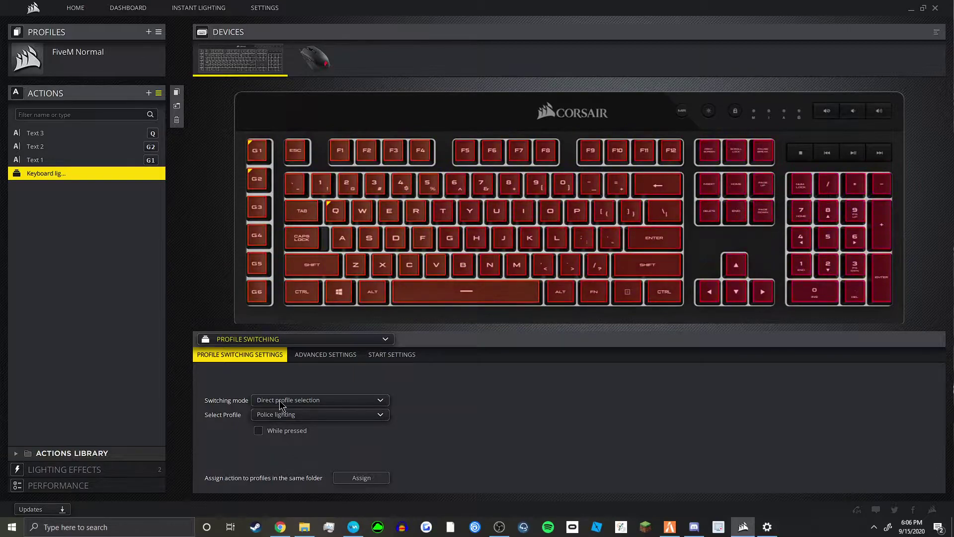
pyautogui.click(280, 400)
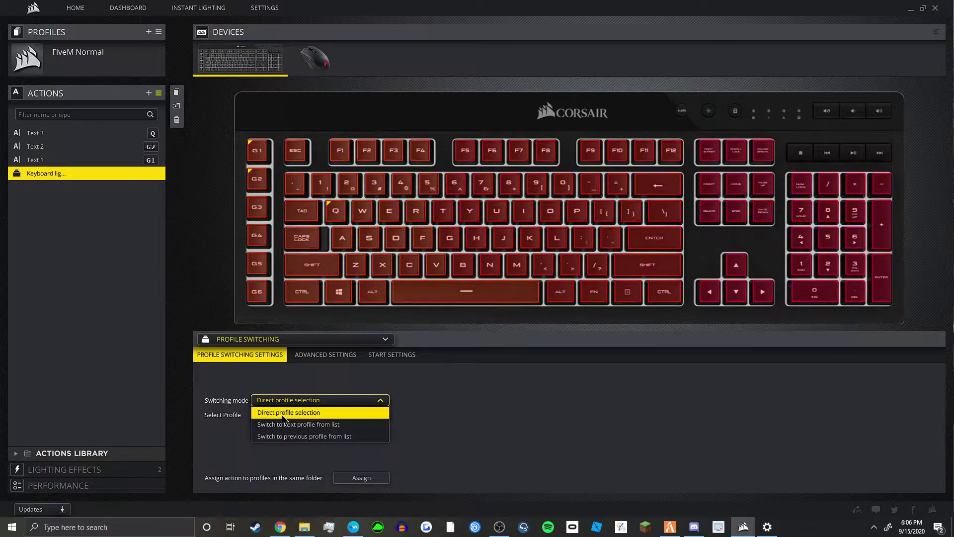
pyautogui.click(264, 389)
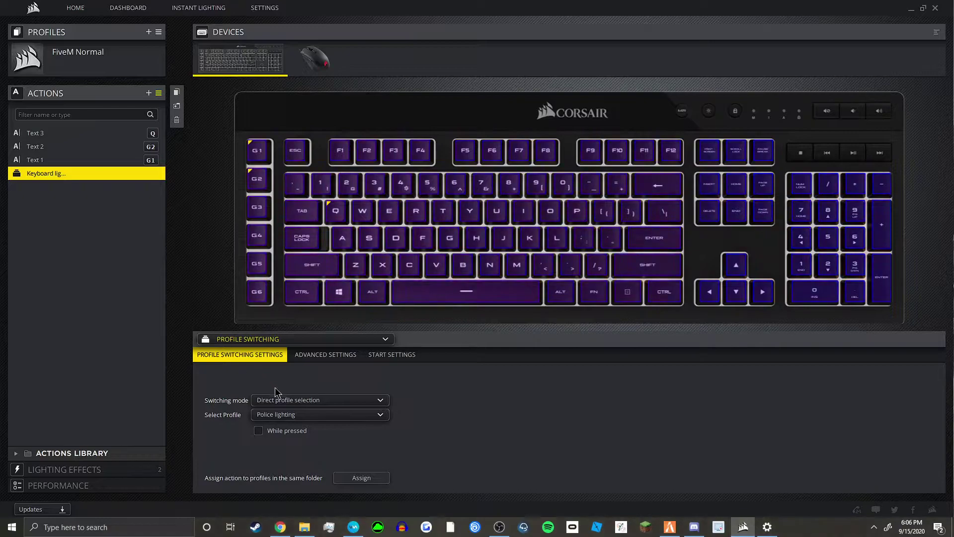
pyautogui.click(279, 421)
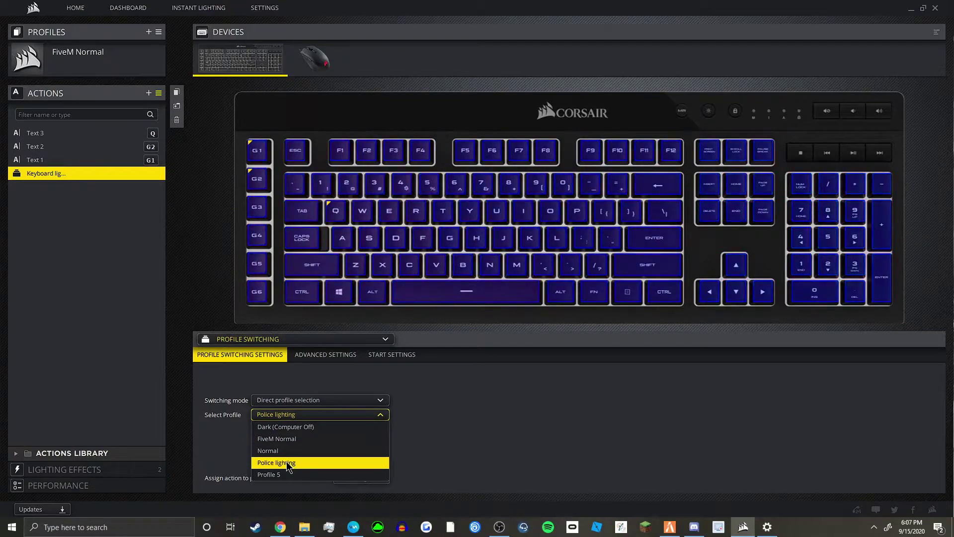
pyautogui.click(236, 432)
pyautogui.click(305, 356)
pyautogui.click(285, 357)
pyautogui.click(392, 354)
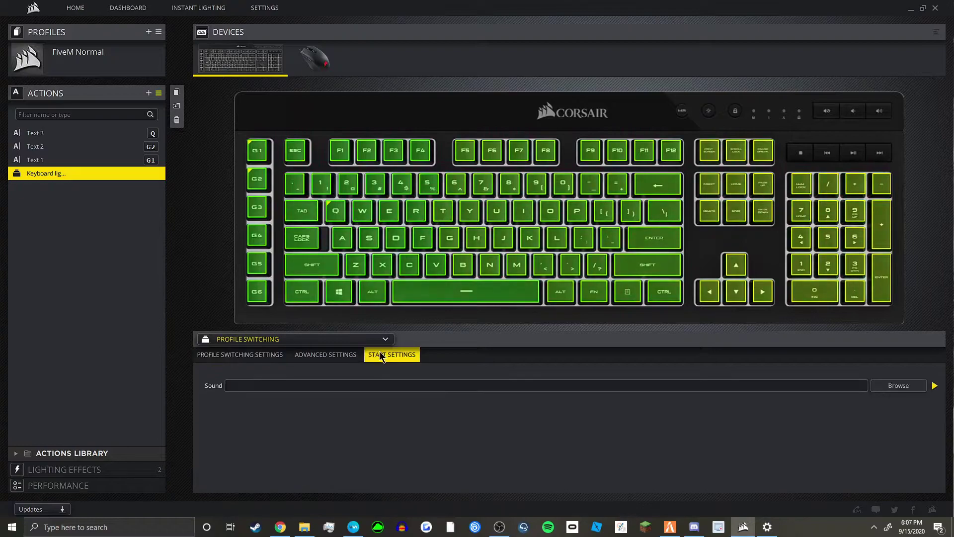
pyautogui.click(272, 358)
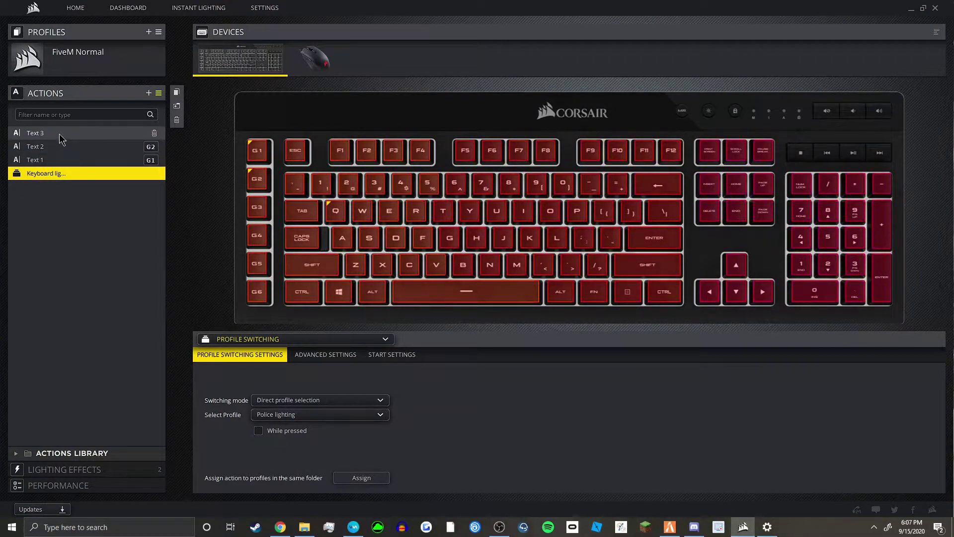
# Look through the contents of the Text 1, Text 2 and Text 3 actions in the FiveM Normal profile
pyautogui.click(53, 157)
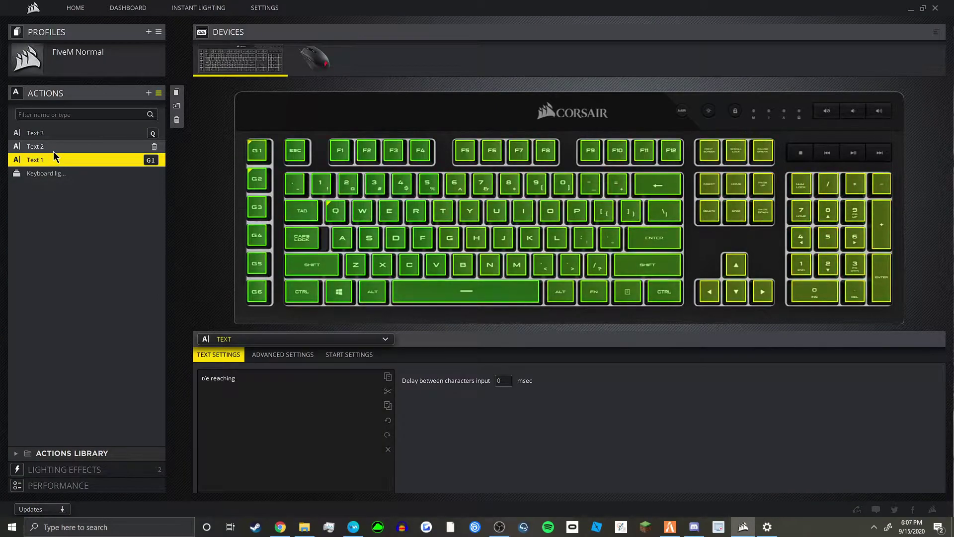
pyautogui.click(54, 151)
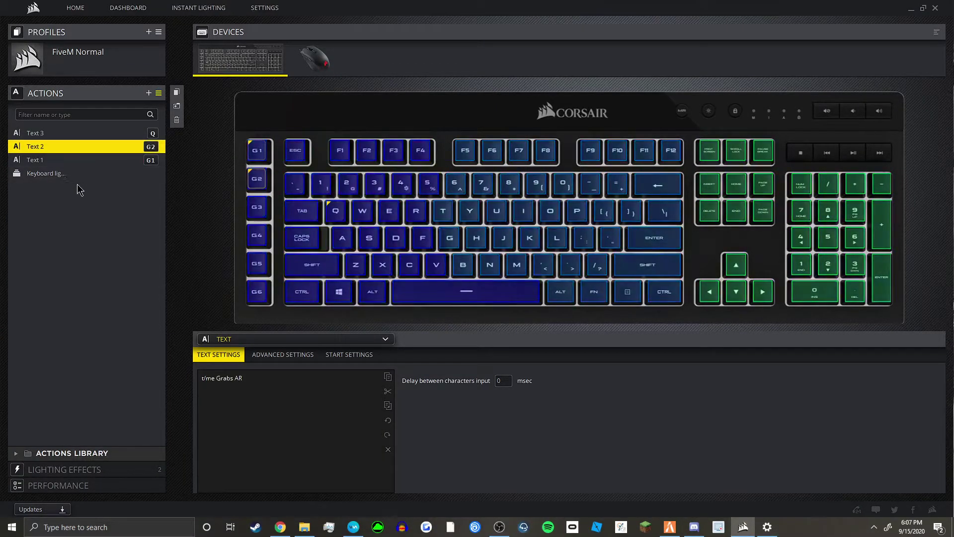
pyautogui.click(54, 135)
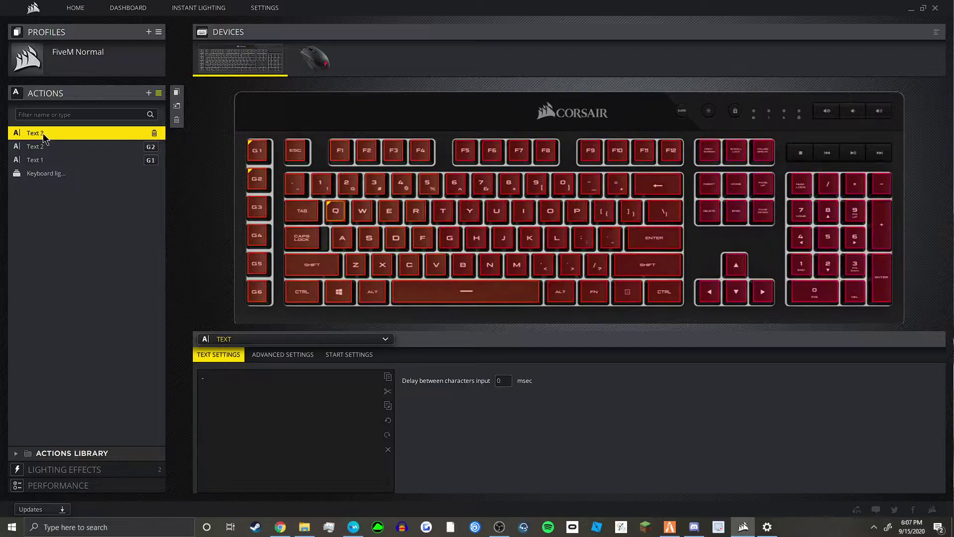
# Rename the Text 3 action assigned to the Q key as "In Game Light active"
pyautogui.doubleClick(42, 133)
pyautogui.press('BackSpace')
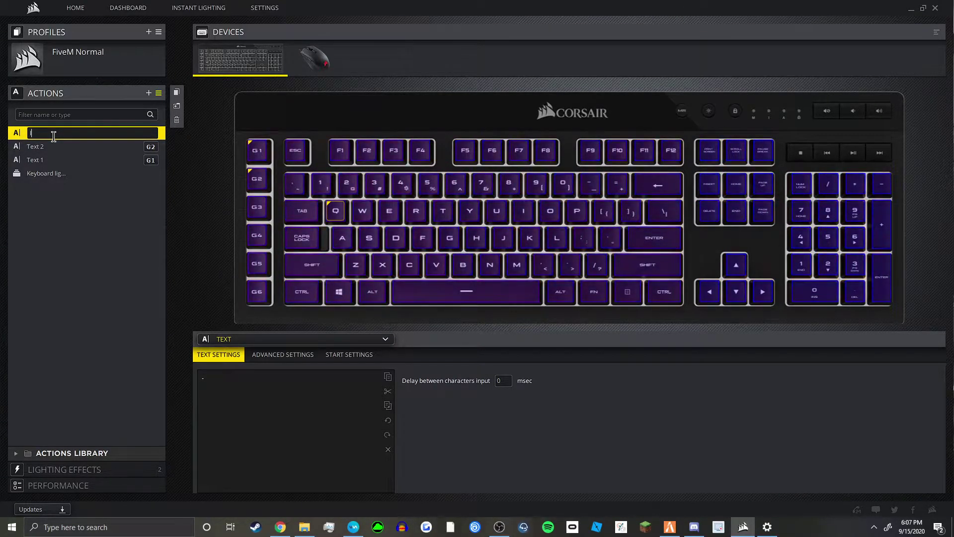
pyautogui.write('Game')
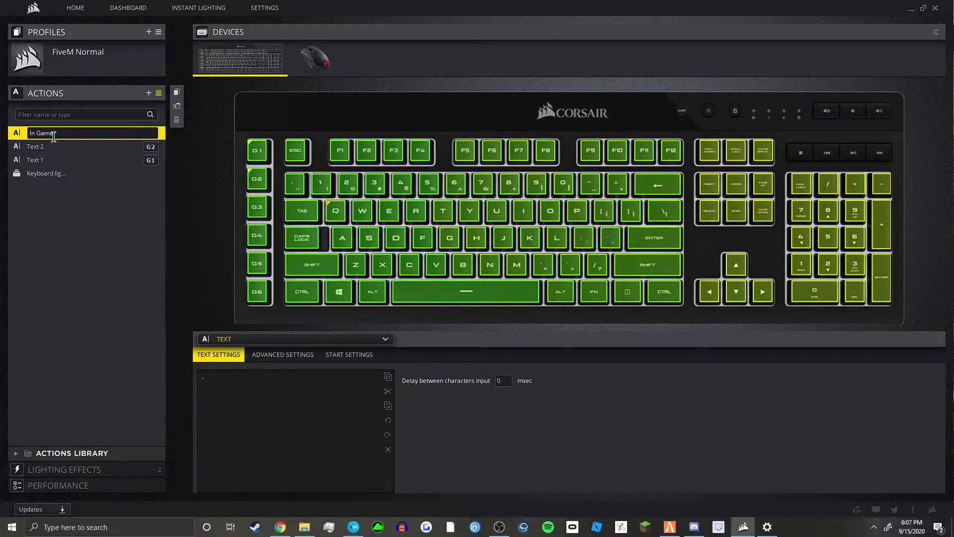
pyautogui.write('Light')
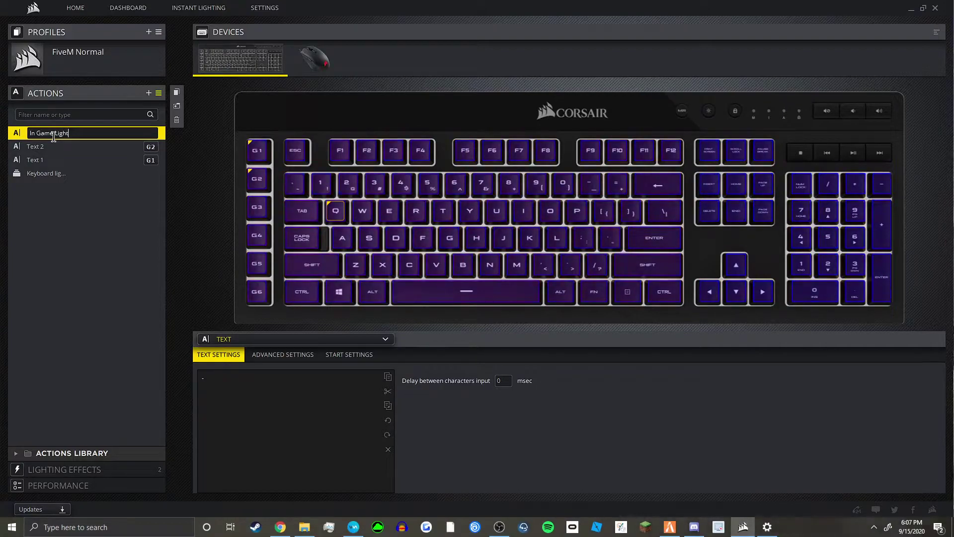
pyautogui.write(' active')
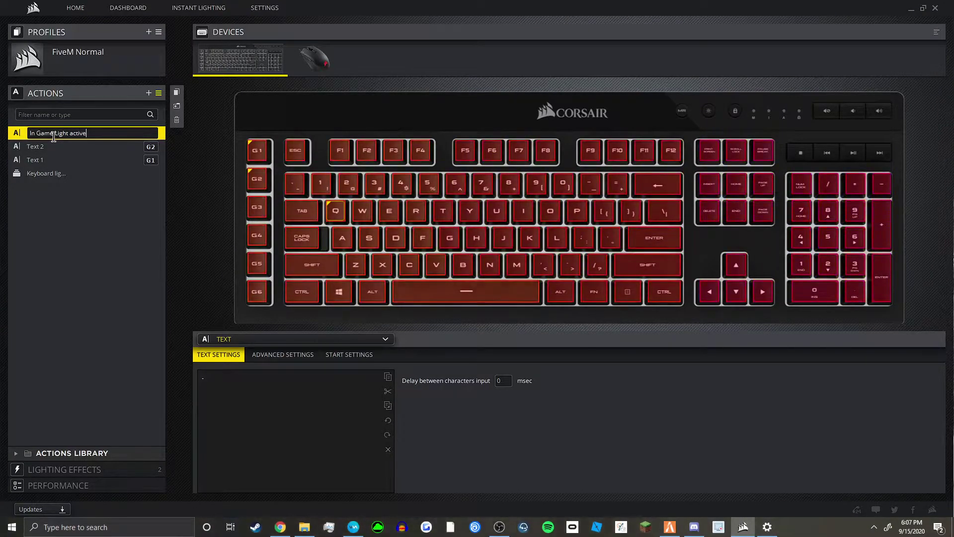
pyautogui.click(82, 198)
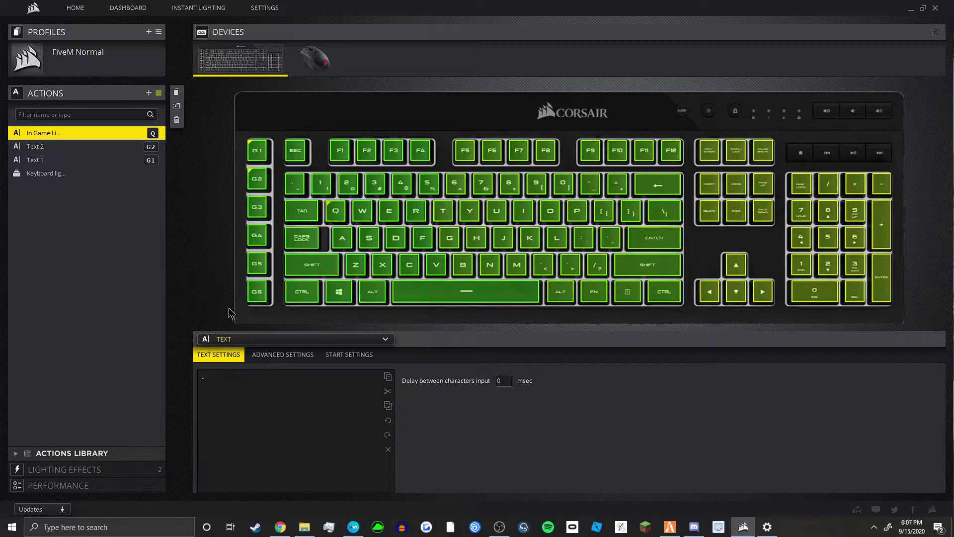
# Switch to FiveM, look up the Vehicle General key bindings including Radio Wheel, and return to Corsair Utility Engine
pyautogui.click(669, 526)
pyautogui.press('Escape')
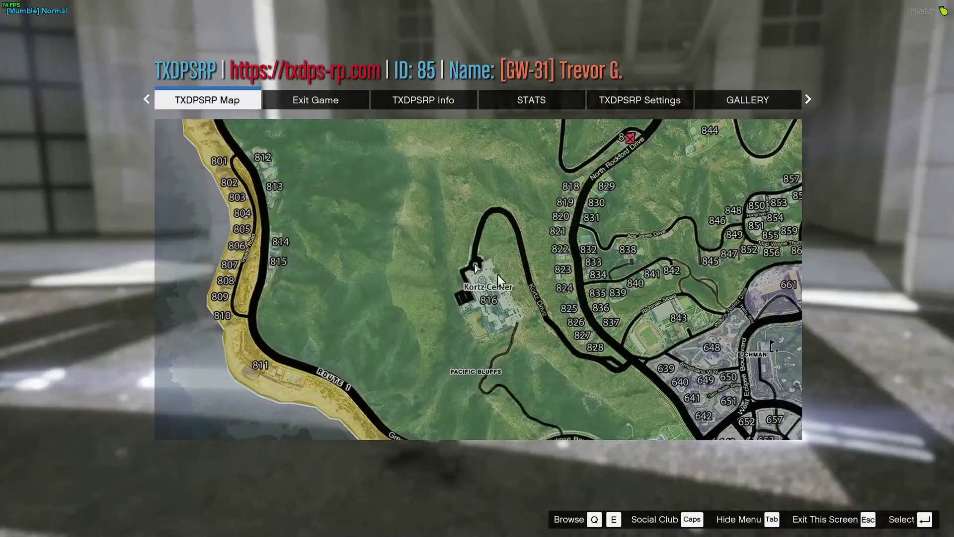
pyautogui.click(614, 103)
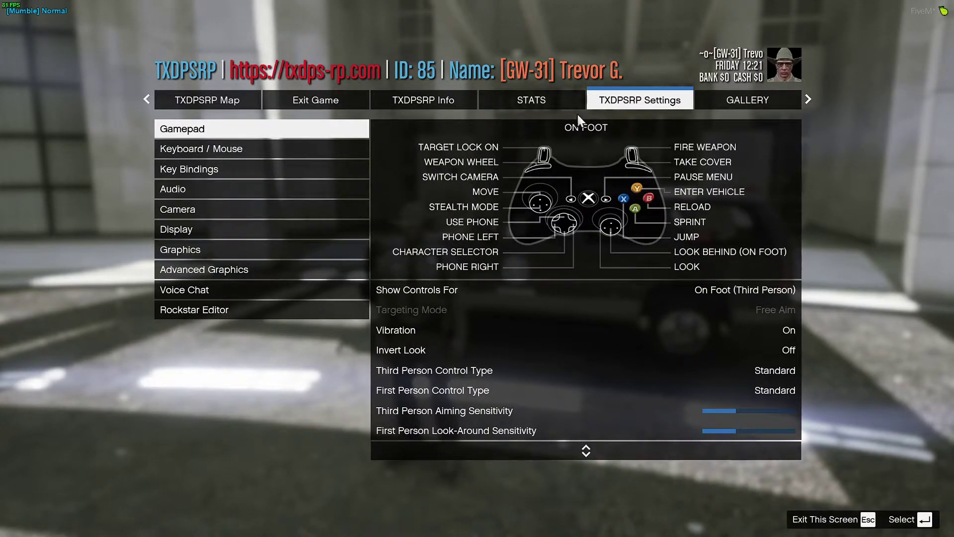
pyautogui.click(252, 171)
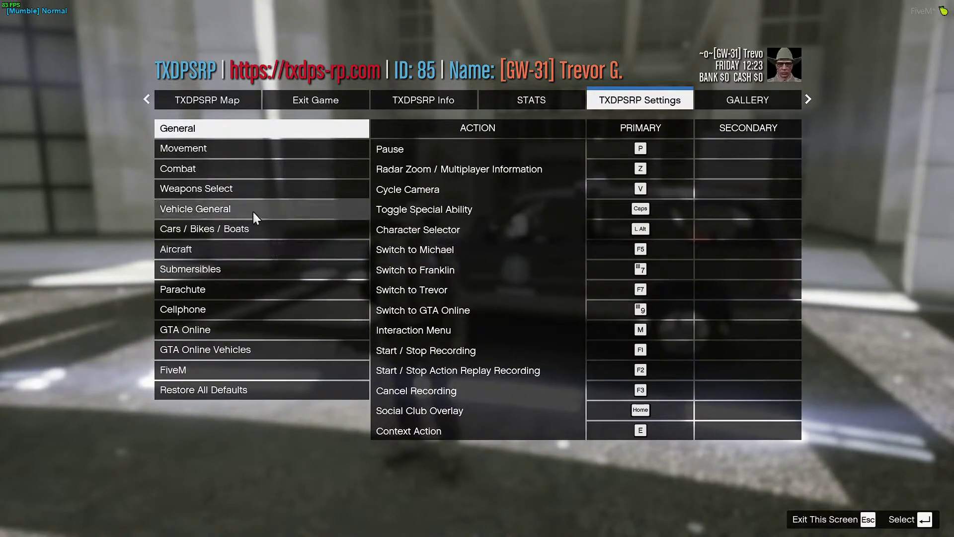
pyautogui.click(252, 210)
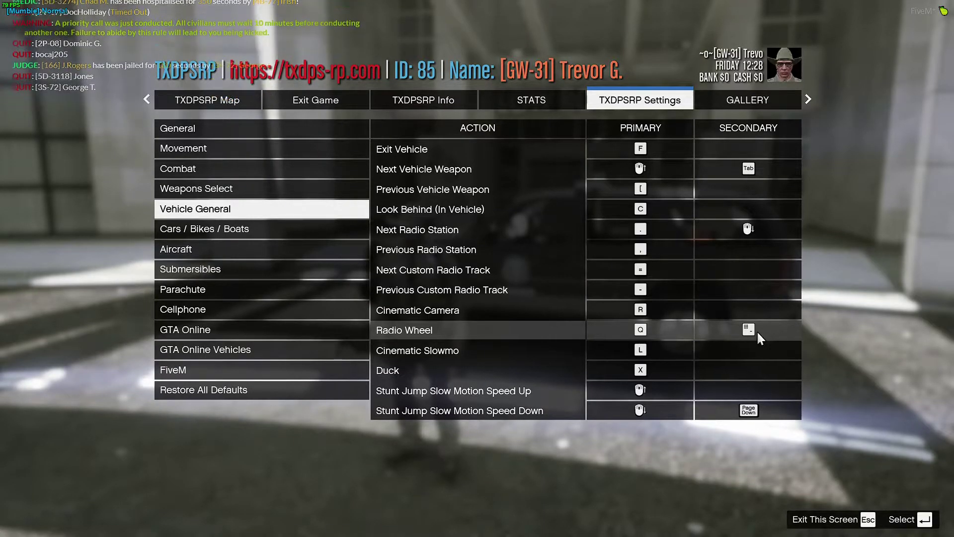
pyautogui.press('Escape')
pyautogui.press('Escape')
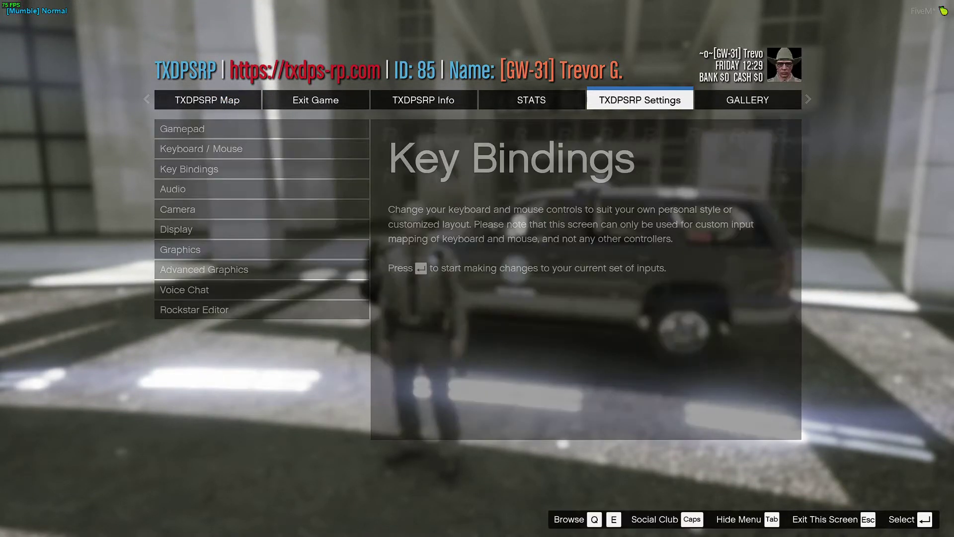
pyautogui.hotkey('alt', 'Tab')
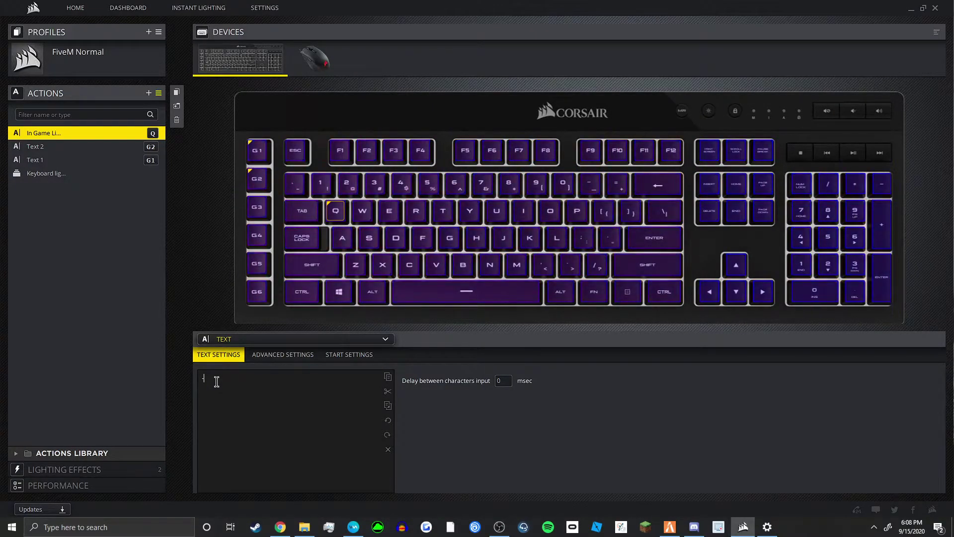
# Examine the in-game light action's advanced settings, including the choices for its second action and the retained key output
pyautogui.click(272, 357)
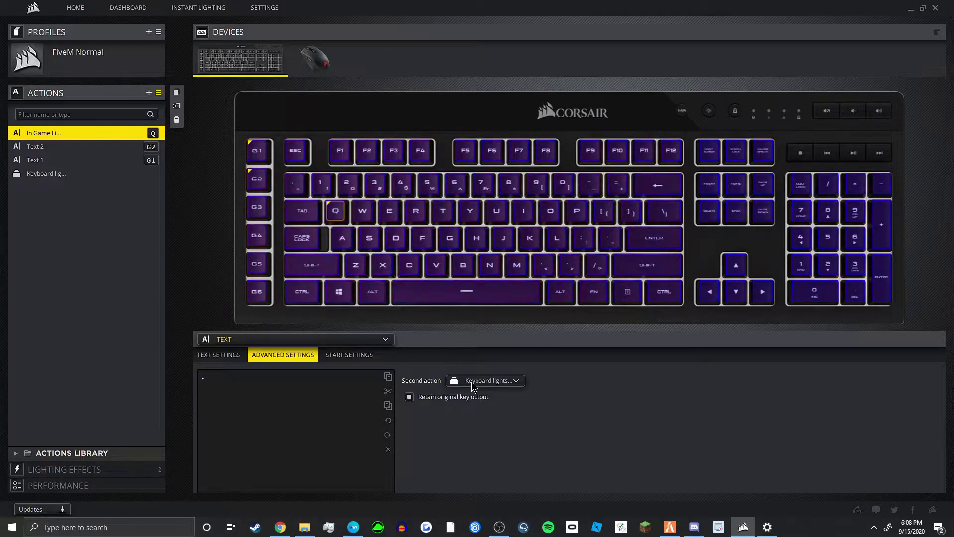
pyautogui.click(471, 381)
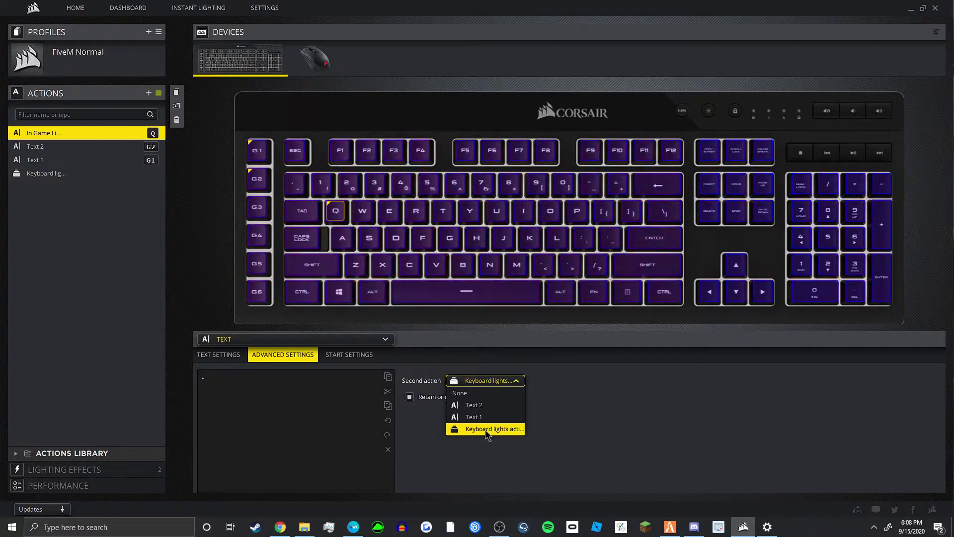
pyautogui.press('Up')
pyautogui.press('Up')
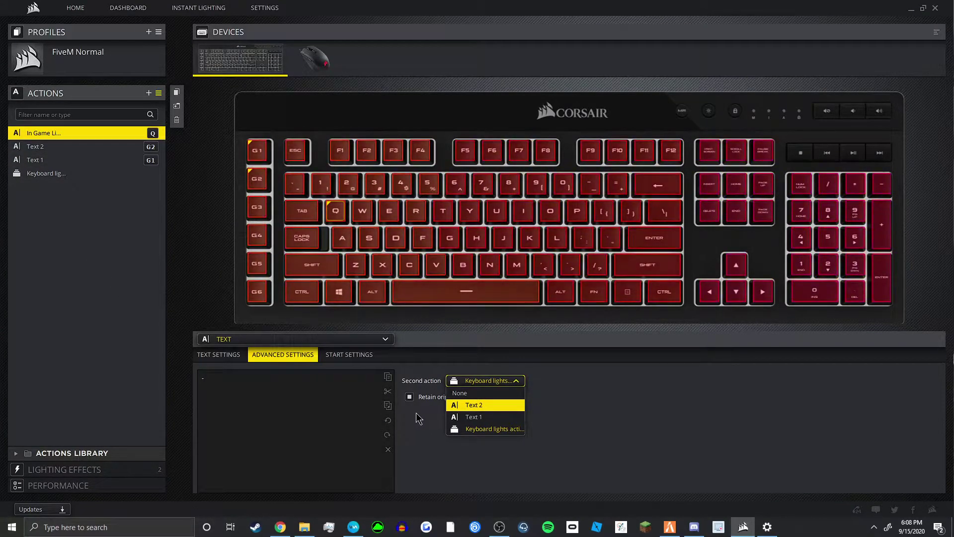
pyautogui.press('Escape')
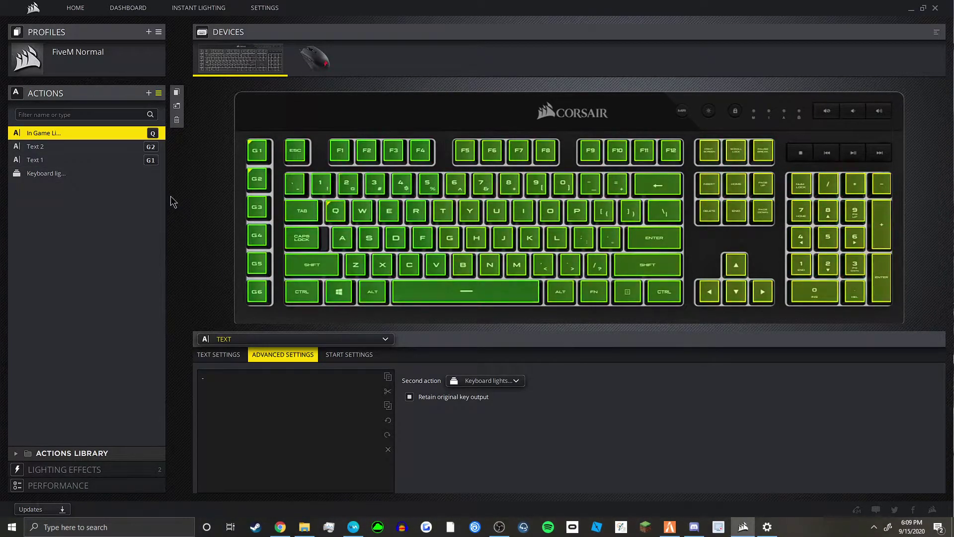
# Switch to the Police lighting profile and examine the effect types available for the keyboard's Lighting Link effect
pyautogui.click(82, 66)
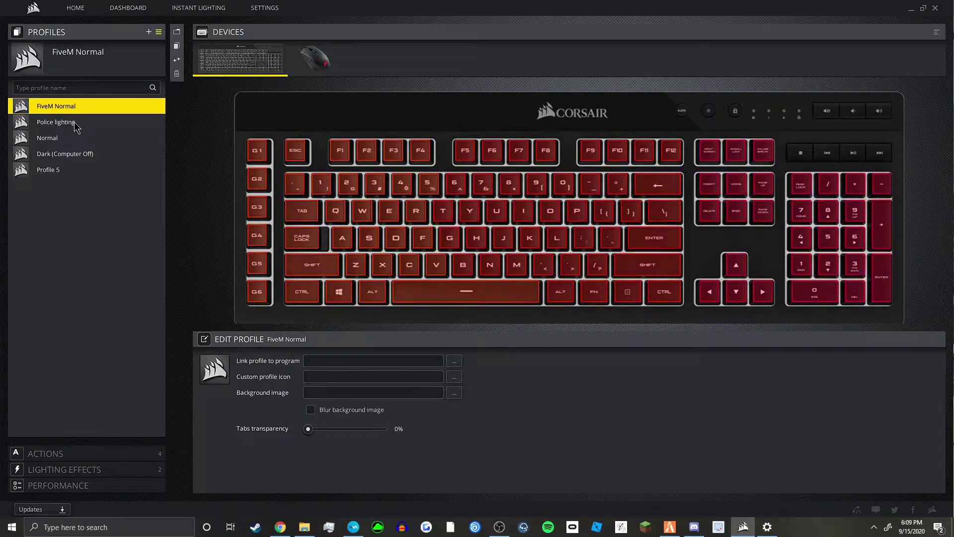
pyautogui.click(147, 123)
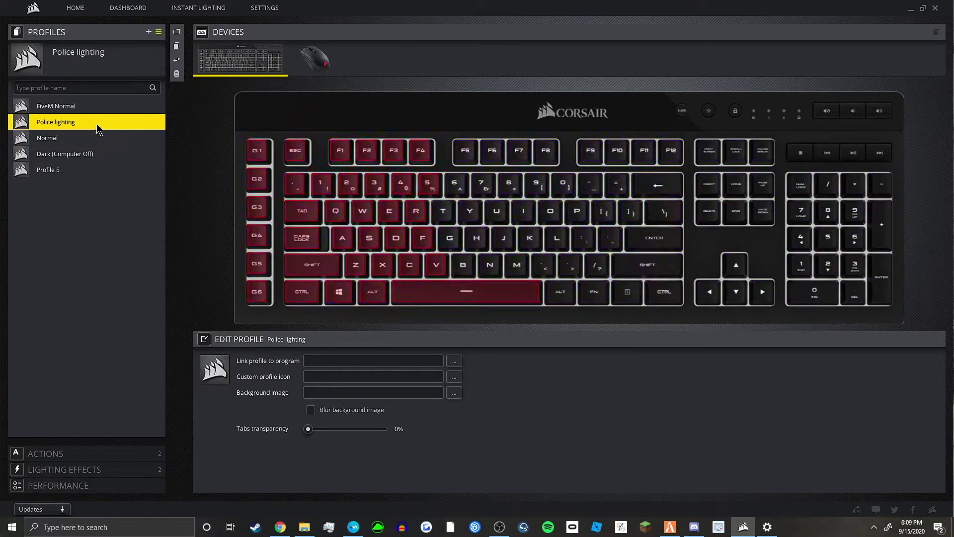
pyautogui.click(150, 469)
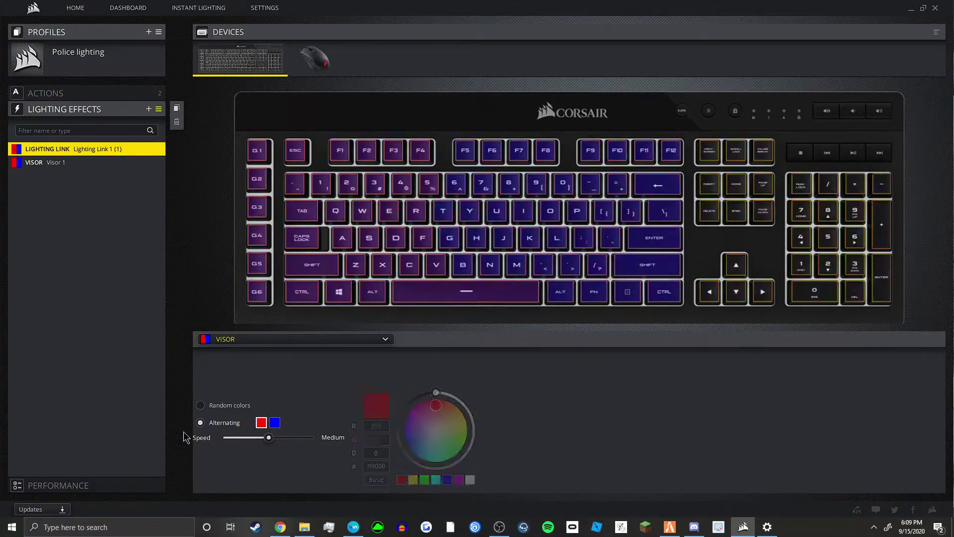
pyautogui.click(239, 340)
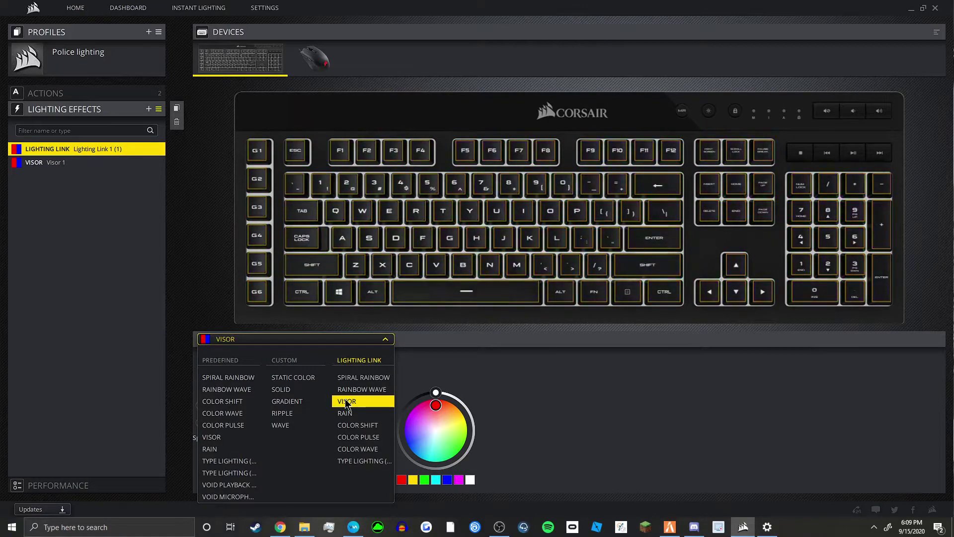
pyautogui.click(416, 374)
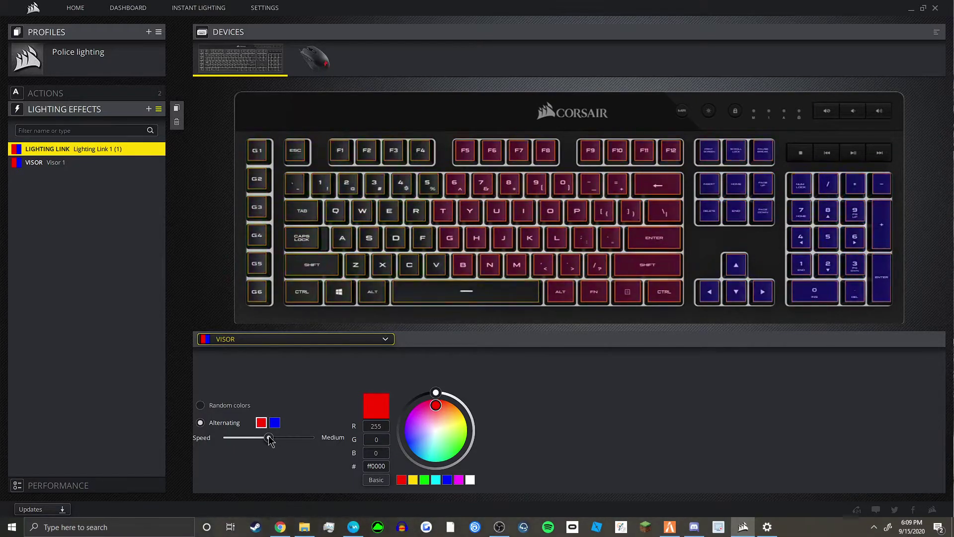
# Try the keyboard's Visor effect at Fast speed and set it back to Medium
pyautogui.moveTo(269, 440); pyautogui.dragTo(334, 444)
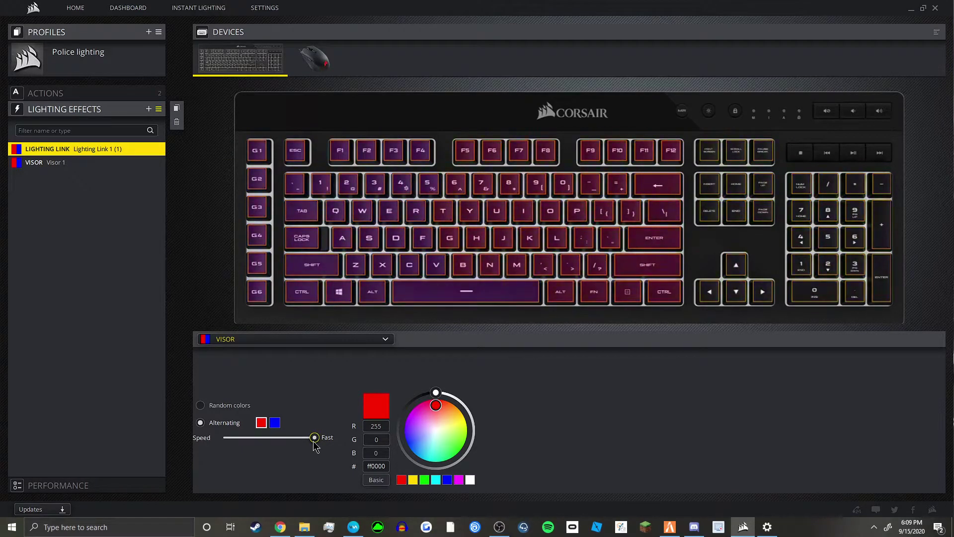
pyautogui.moveTo(315, 441); pyautogui.dragTo(268, 444)
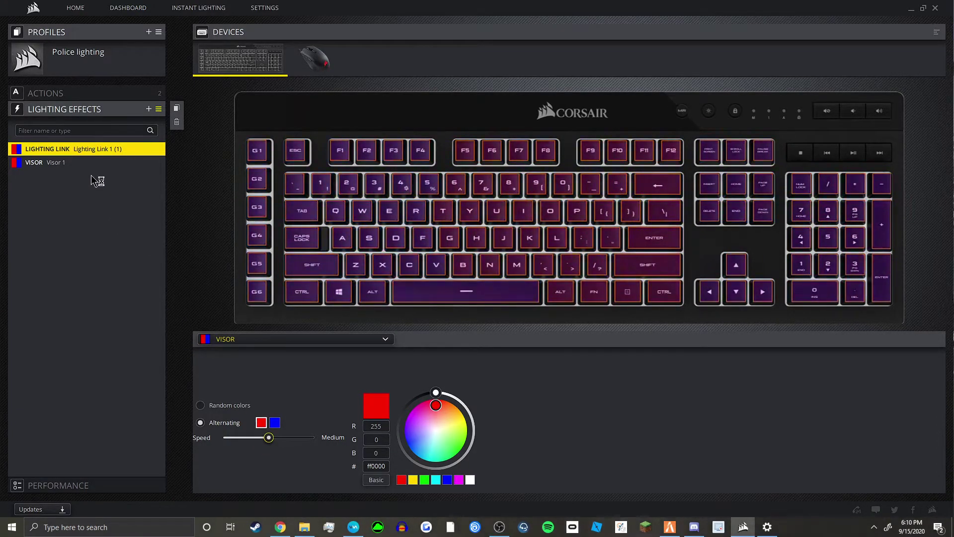
# Check the mouse's lighting effect in the Police lighting profile, and return to the keyboard to view its actions
pyautogui.click(313, 60)
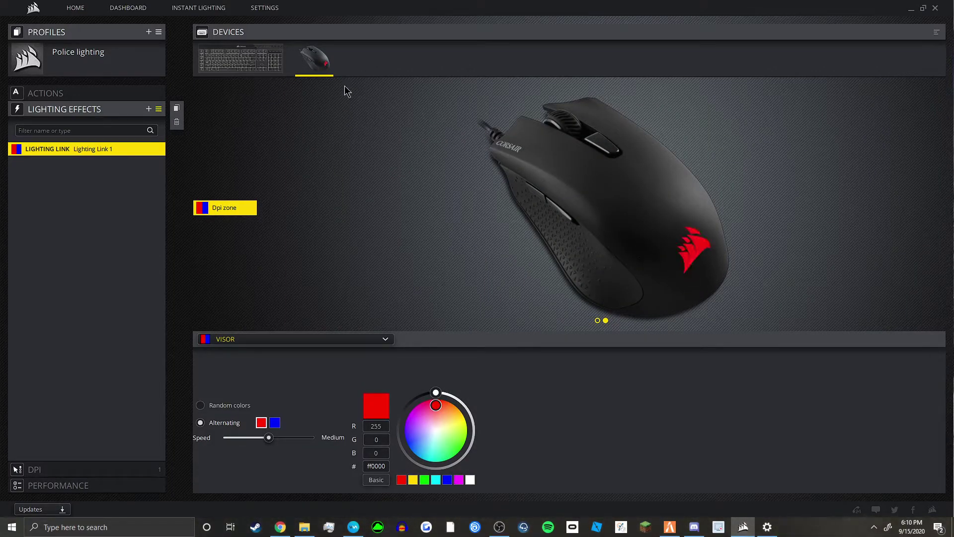
pyautogui.click(276, 67)
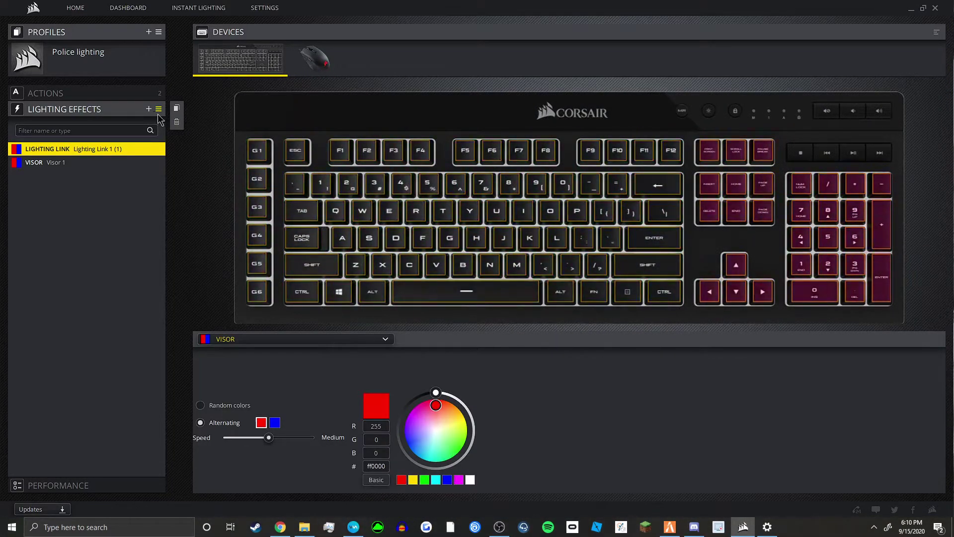
pyautogui.click(83, 93)
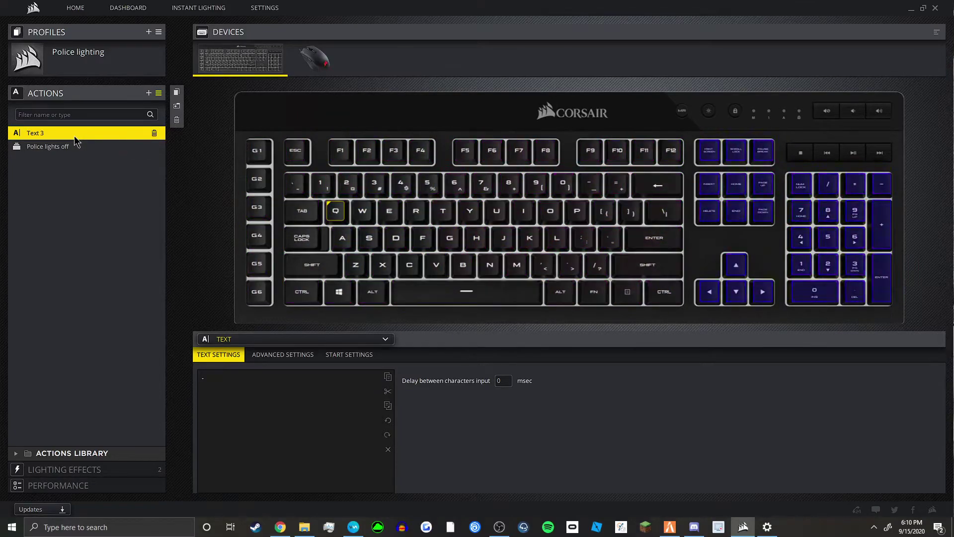
# Rename the Text 3 action in the Police lighting profile as "In game lights active"
pyautogui.doubleClick(40, 132)
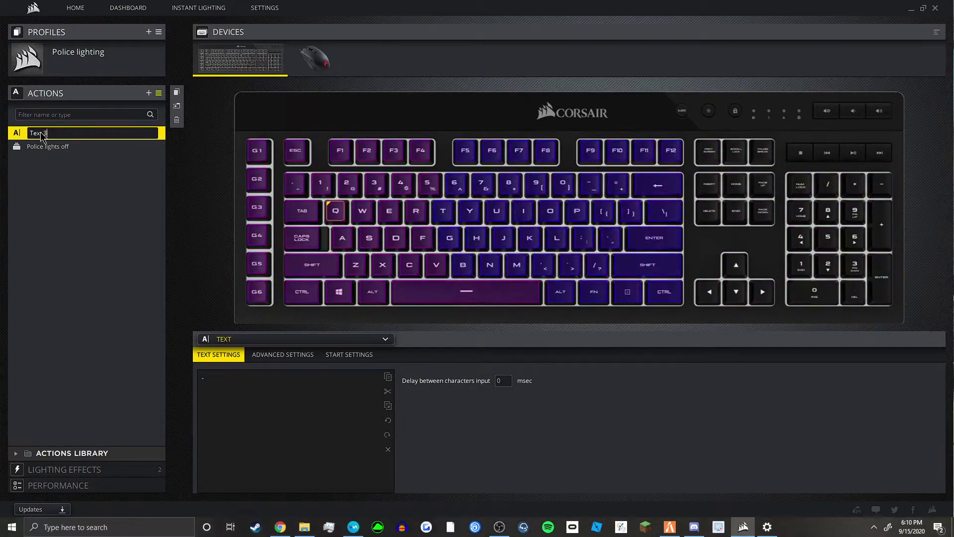
pyautogui.press('BackSpace')
pyautogui.press('BackSpace')
pyautogui.press('BackSpace')
pyautogui.press('BackSpace')
pyautogui.press('BackSpace')
pyautogui.press('BackSpace')
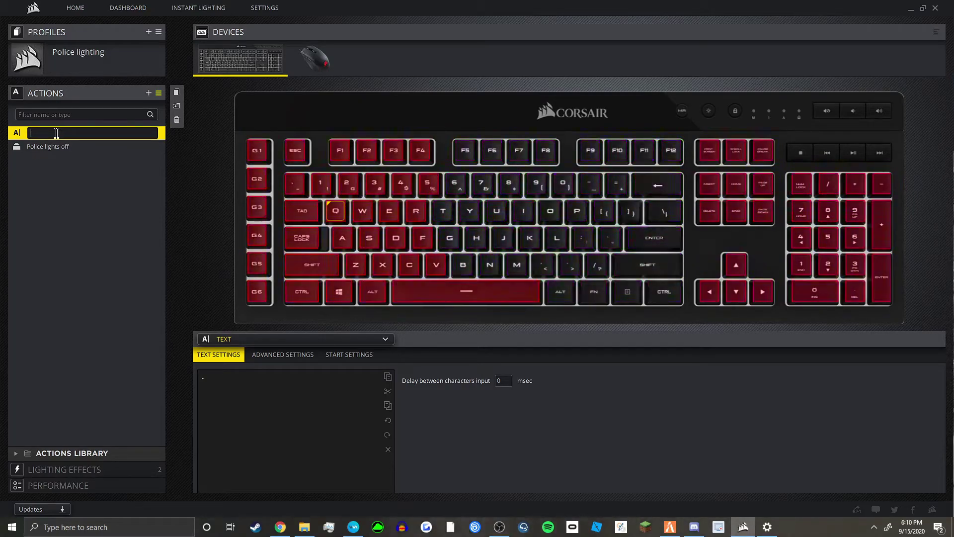
pyautogui.write('In gam')
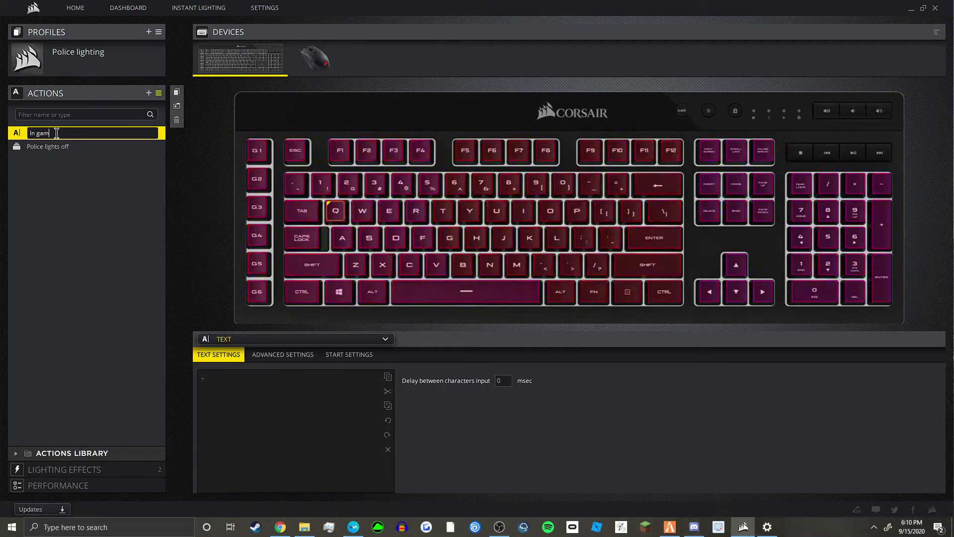
pyautogui.write('e ligh')
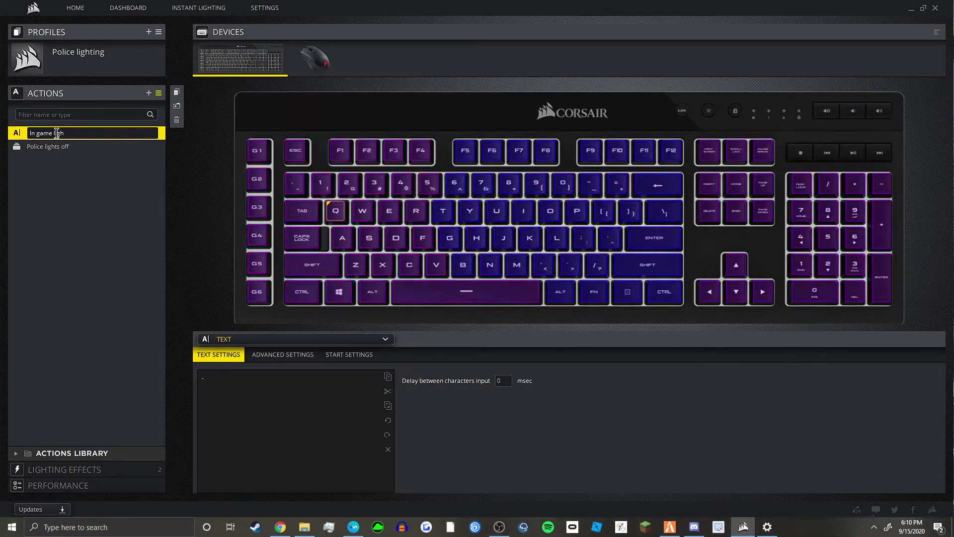
pyautogui.write('ts active')
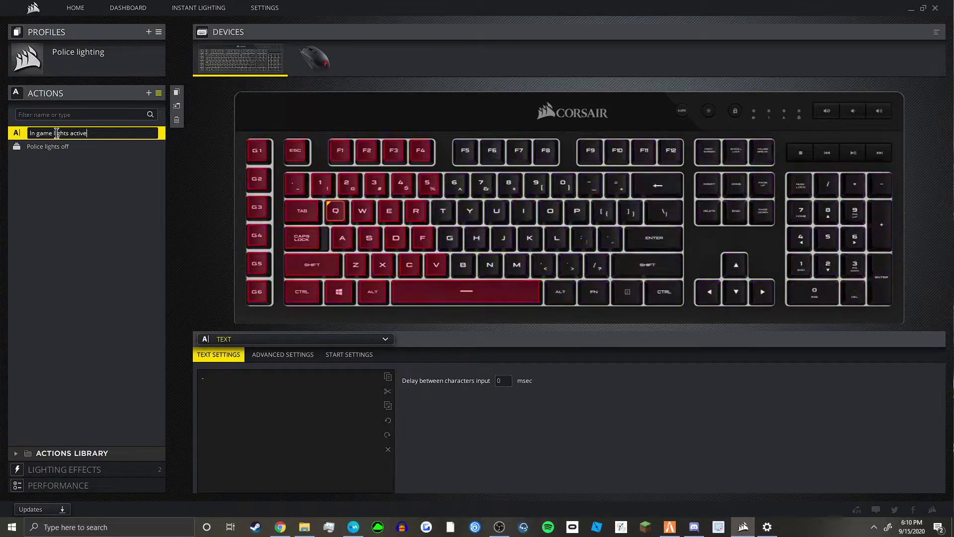
pyautogui.press('Return')
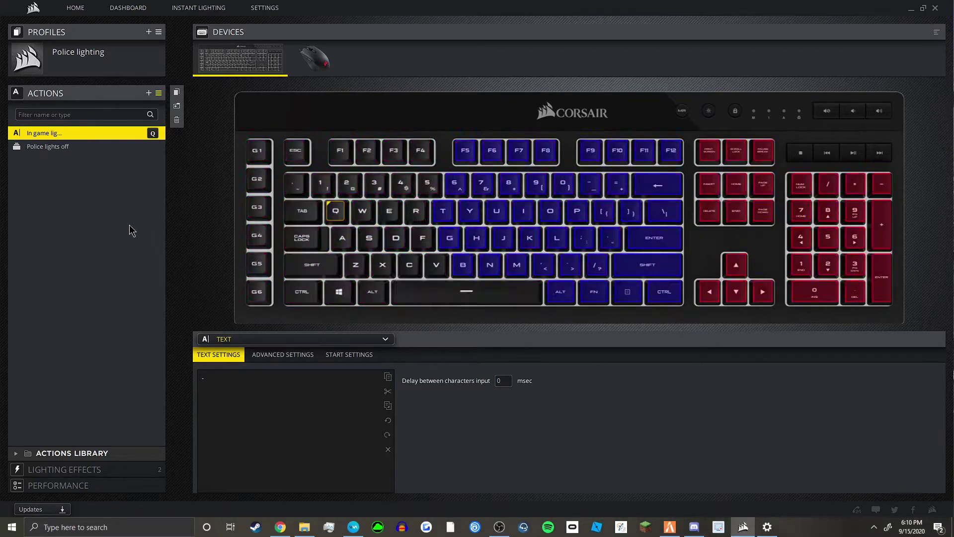
# Review the Police lights off action's profile switching settings and the in-game lights action's text settings, advanced settings and second-action choices
pyautogui.click(49, 147)
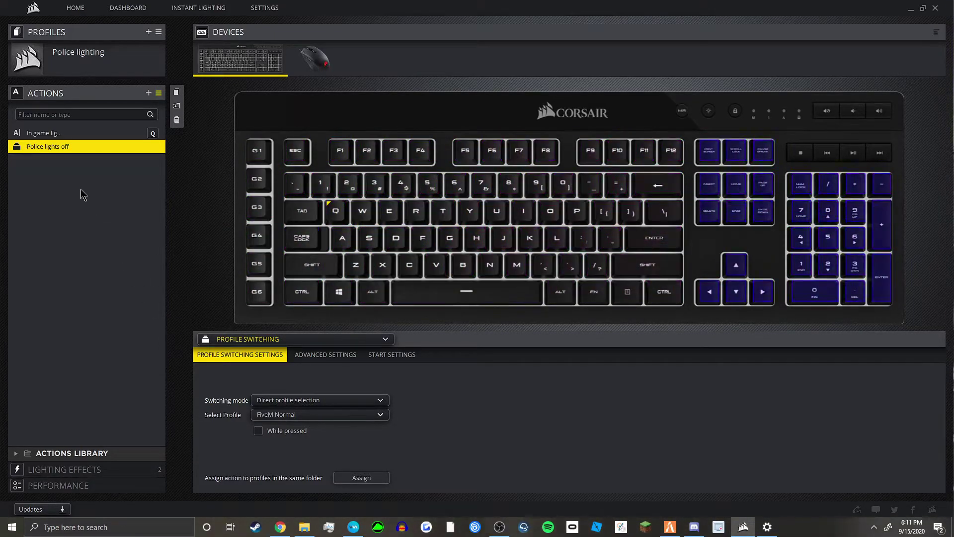
pyautogui.click(56, 133)
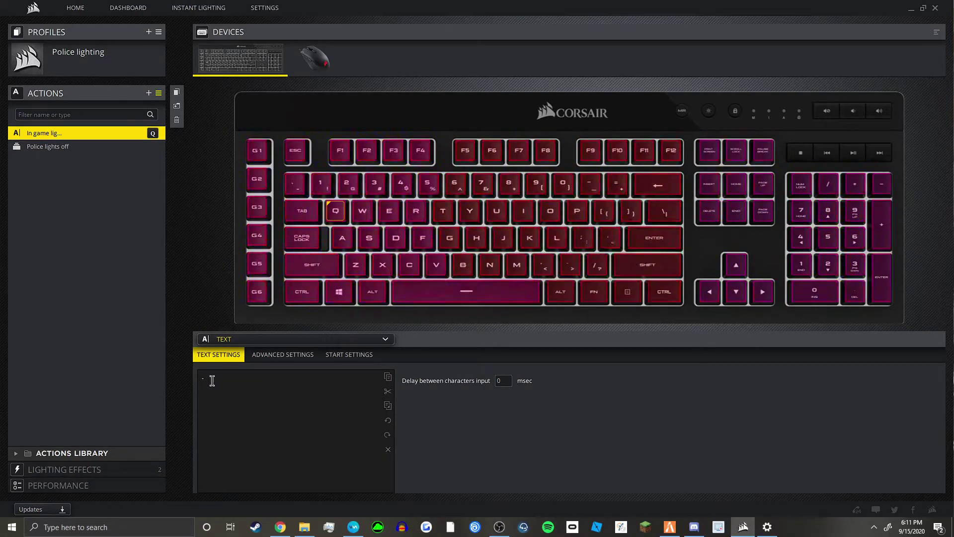
pyautogui.click(278, 356)
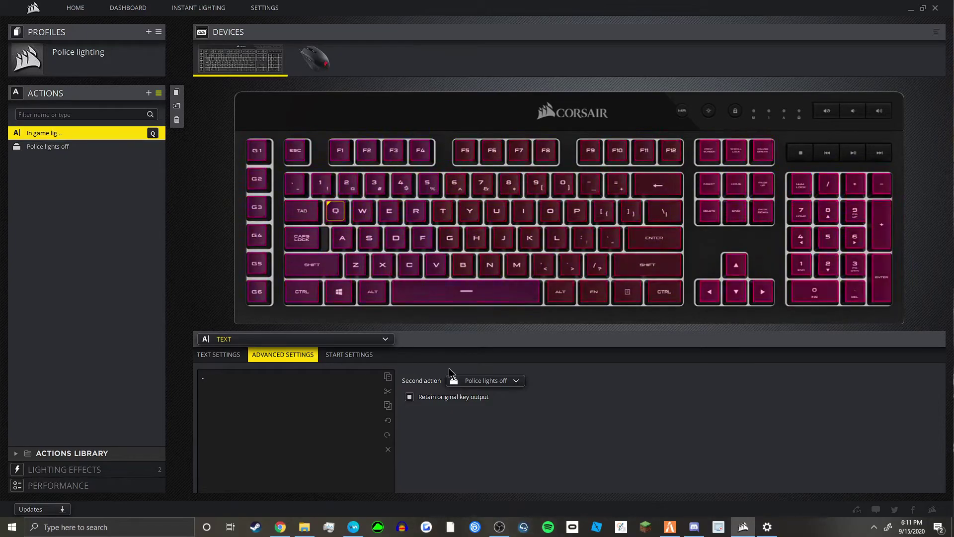
pyautogui.click(230, 358)
pyautogui.click(279, 356)
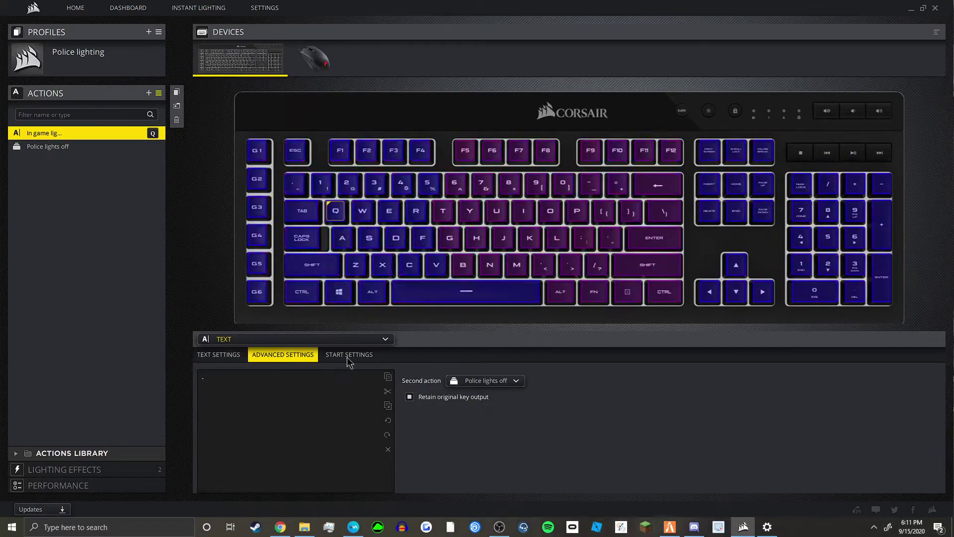
pyautogui.click(475, 382)
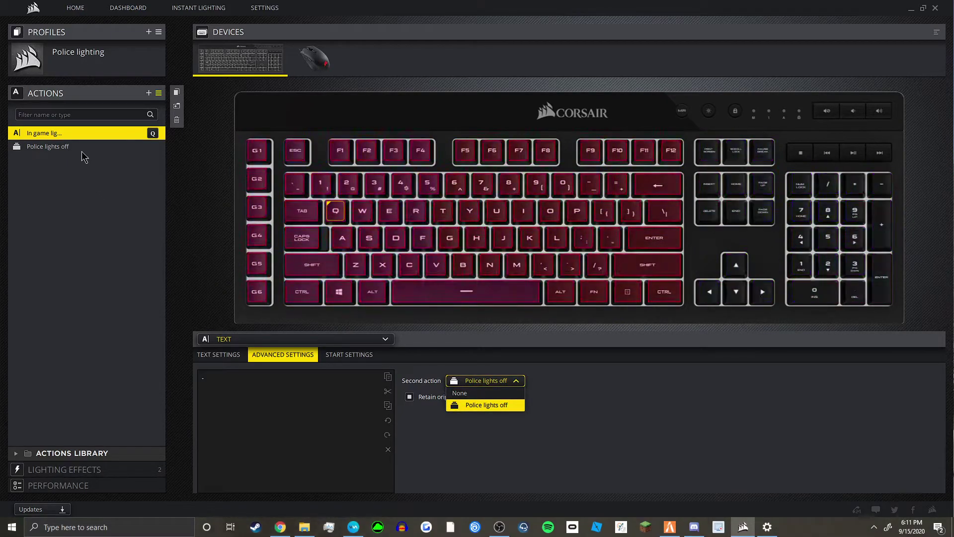
pyautogui.click(419, 424)
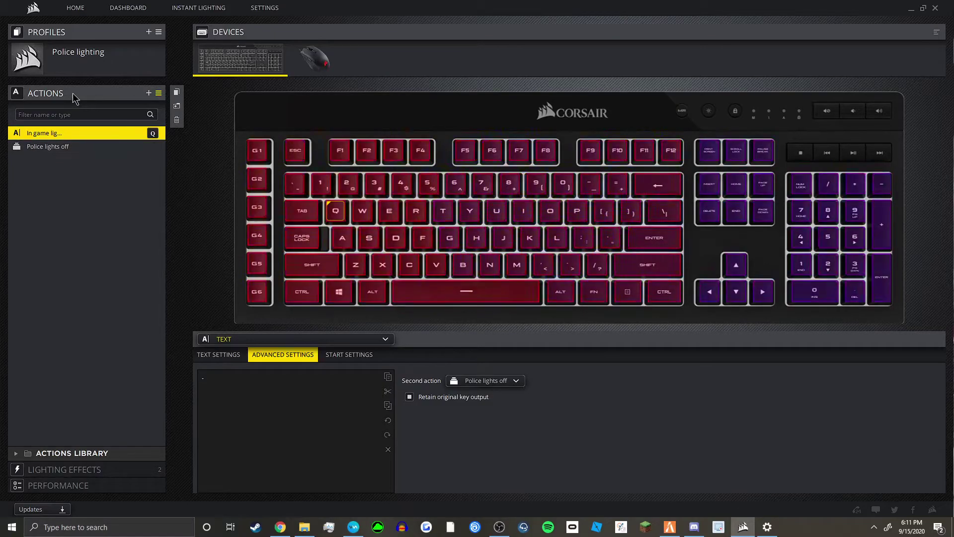
# Add a new macro action to the Police lighting profile, and switch to the Normal profile to check its actions
pyautogui.click(148, 94)
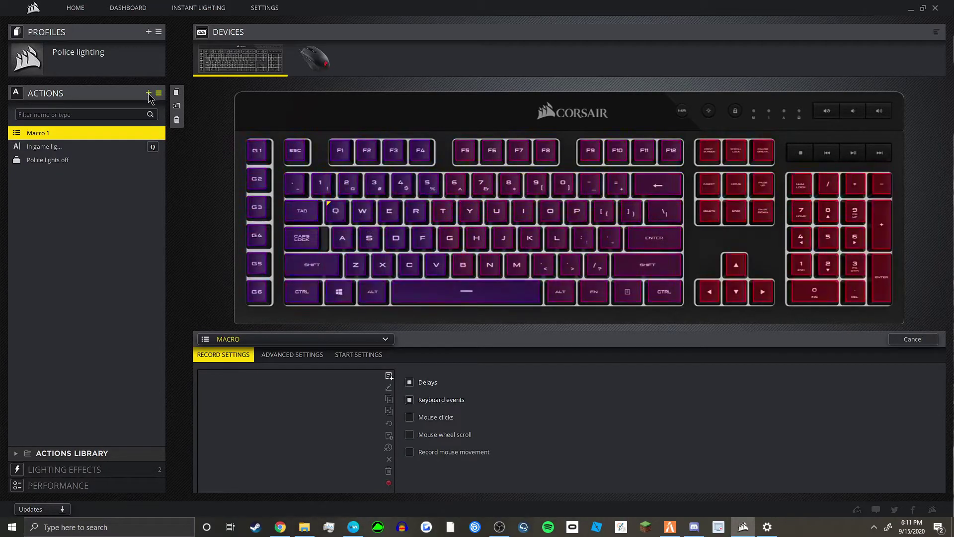
pyautogui.click(55, 65)
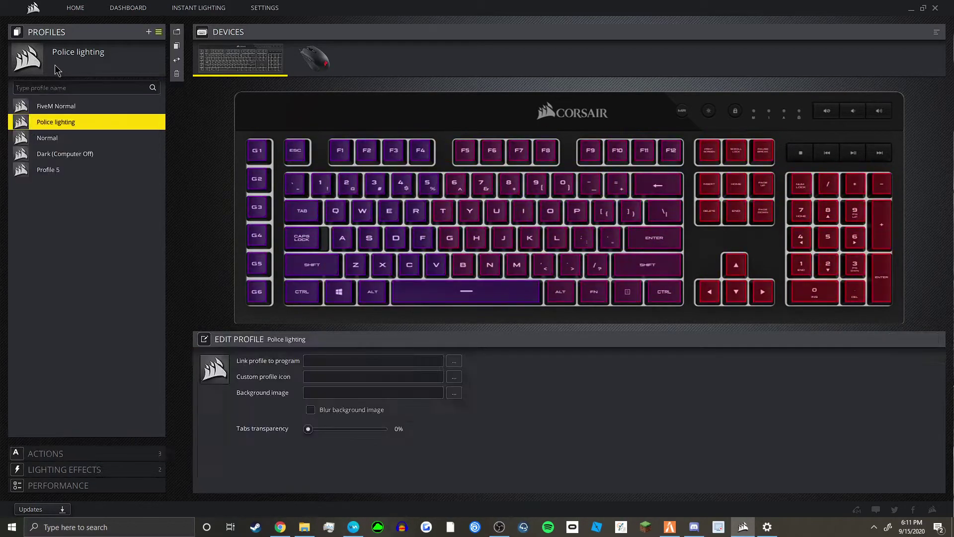
pyautogui.click(72, 140)
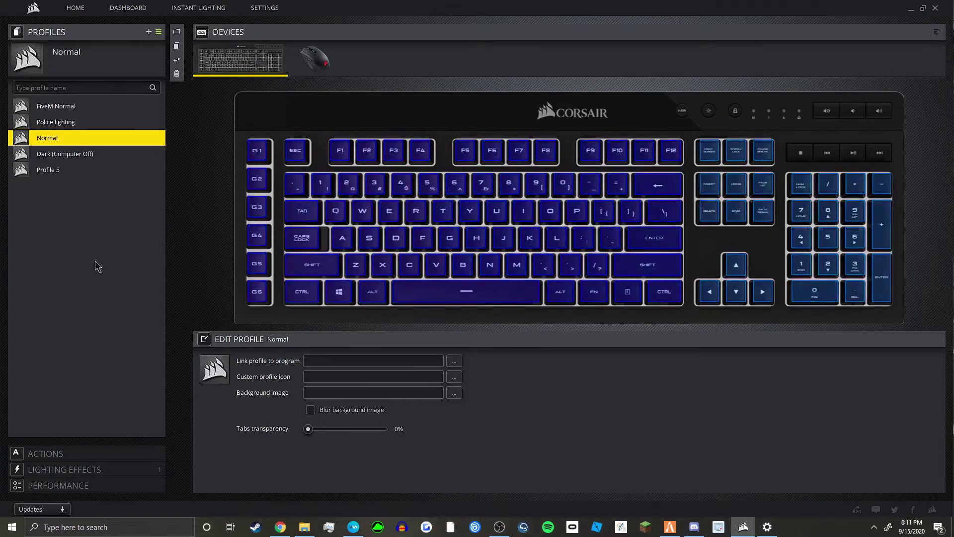
pyautogui.click(121, 452)
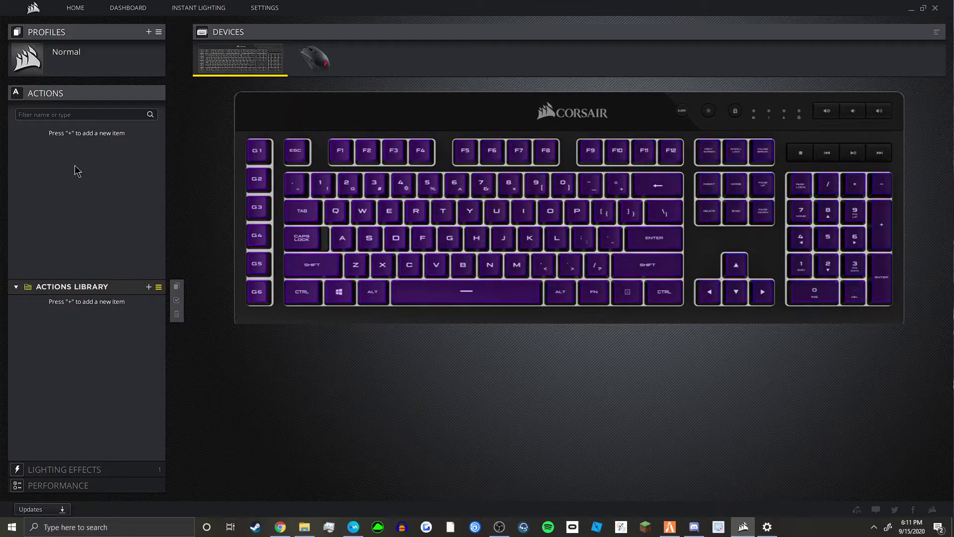
pyautogui.click(31, 75)
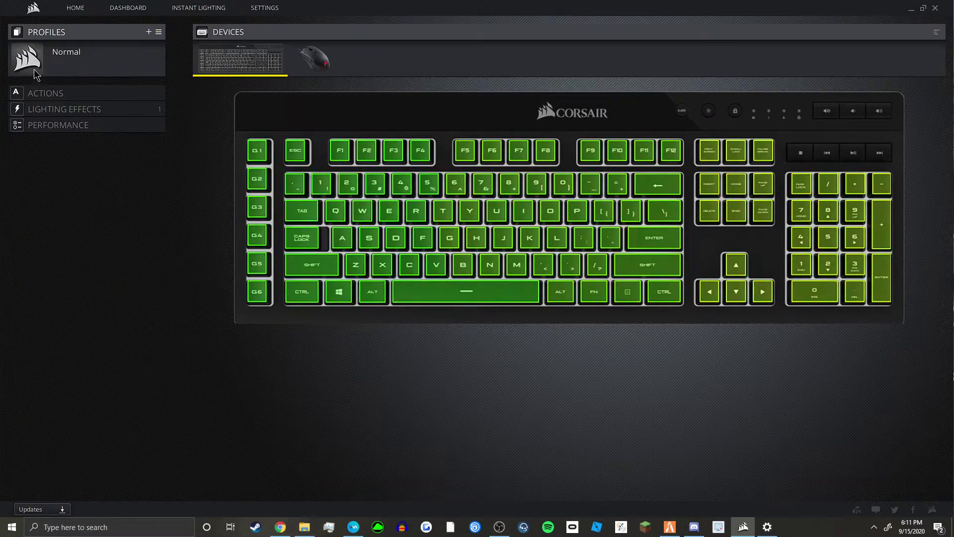
pyautogui.click(33, 69)
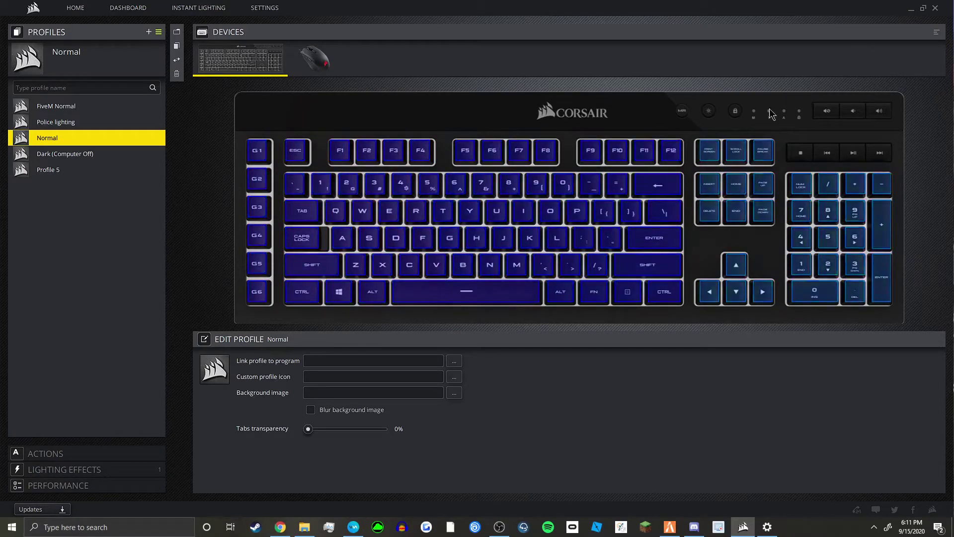
# Test the Q key in the Windows search box with the Normal profile active, and clear the entry
pyautogui.moveTo(281, 533)
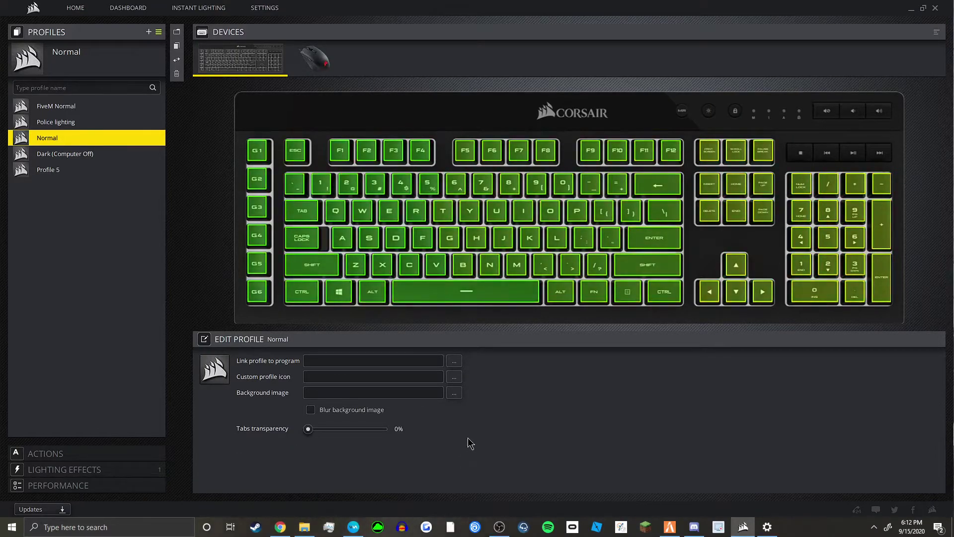
pyautogui.click(143, 531)
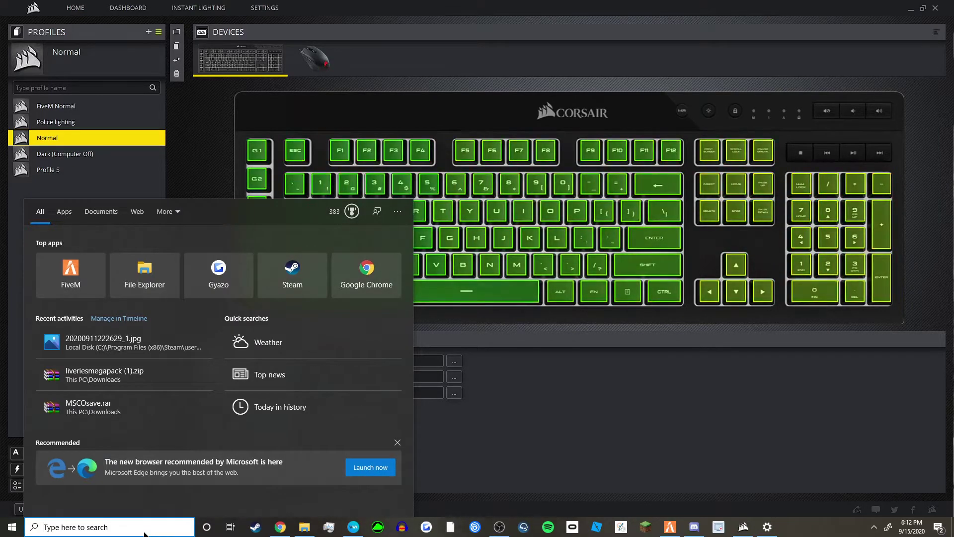
pyautogui.write('q')
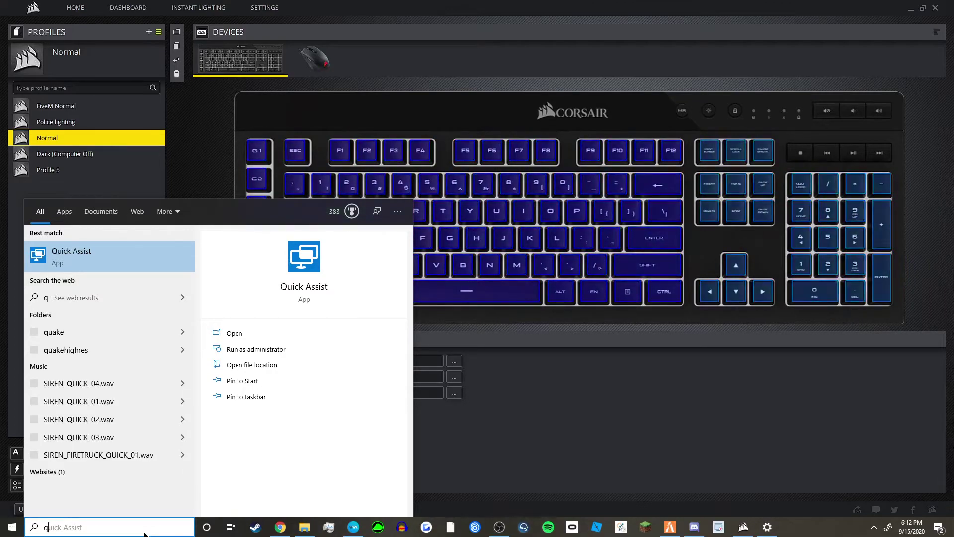
pyautogui.press('BackSpace')
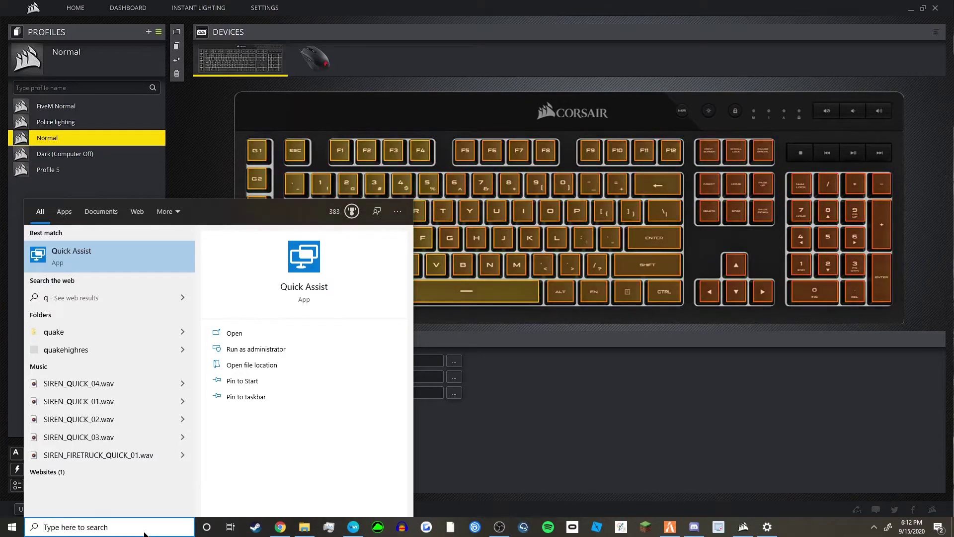
pyautogui.click(500, 373)
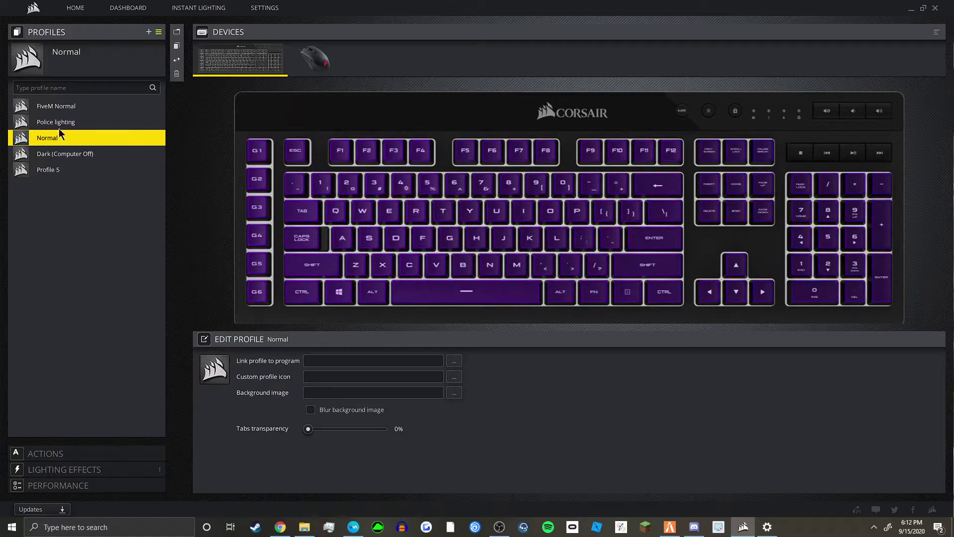
# Switch to the FiveM Normal profile and test the Q key's profile toggle in the Windows search box, clearing the entry
pyautogui.click(67, 108)
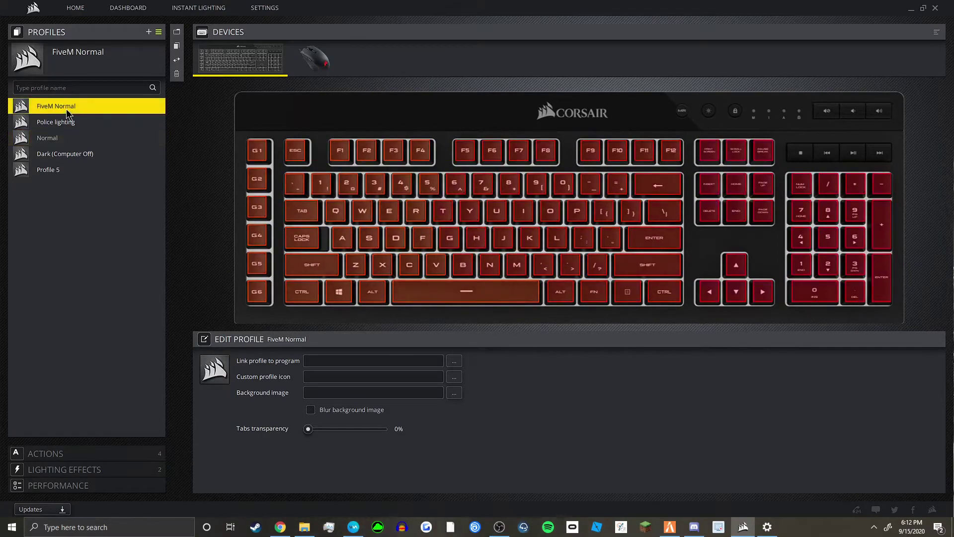
pyautogui.click(99, 527)
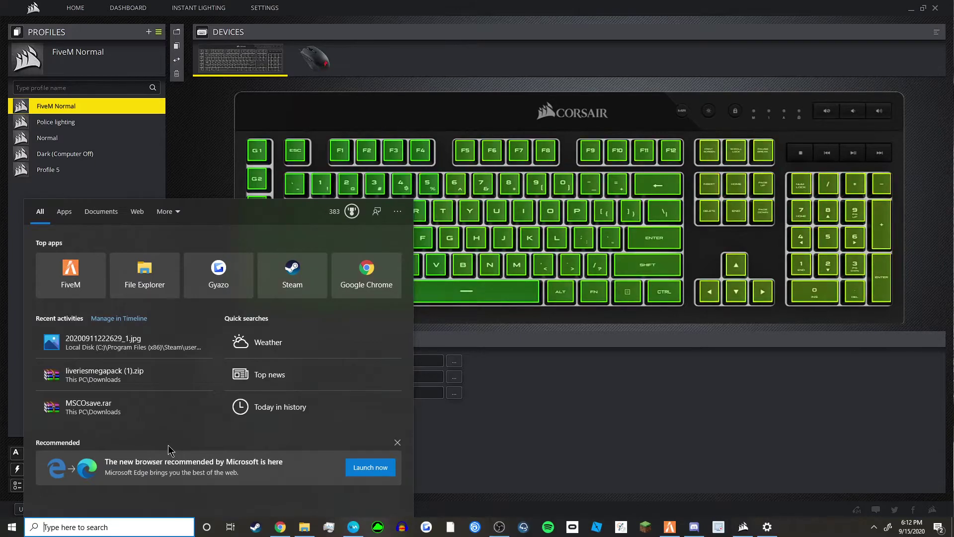
pyautogui.write('q-')
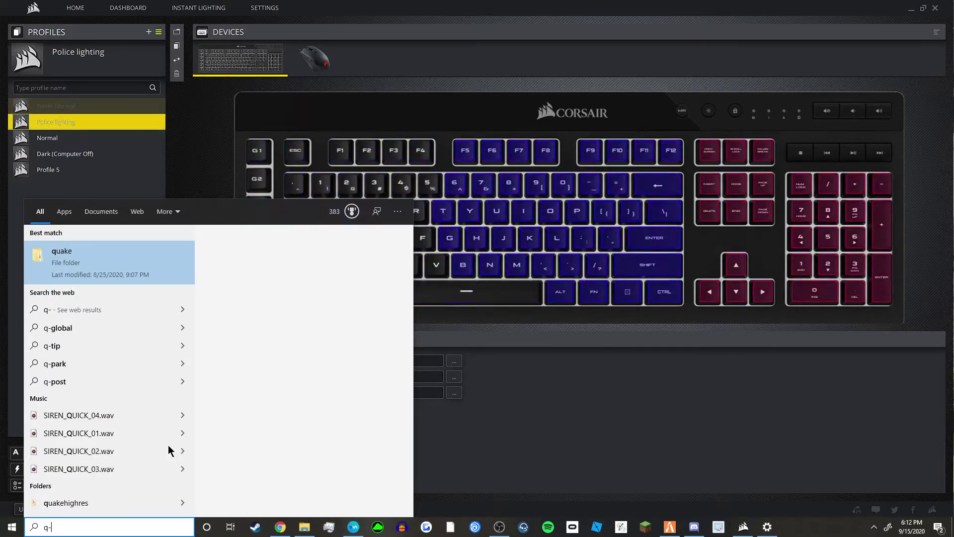
pyautogui.press('BackSpace')
pyautogui.write('-')
pyautogui.press('BackSpace')
pyautogui.press('BackSpace')
pyautogui.click(450, 419)
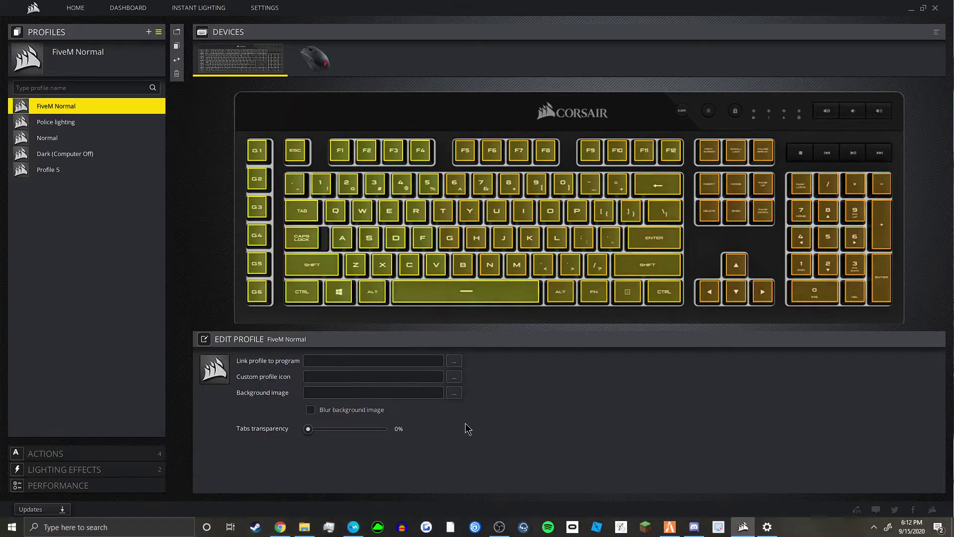
# Compare the Normal, FiveM Normal and Police lighting profiles by activating each in turn, and return to FiveM Normal
pyautogui.click(63, 142)
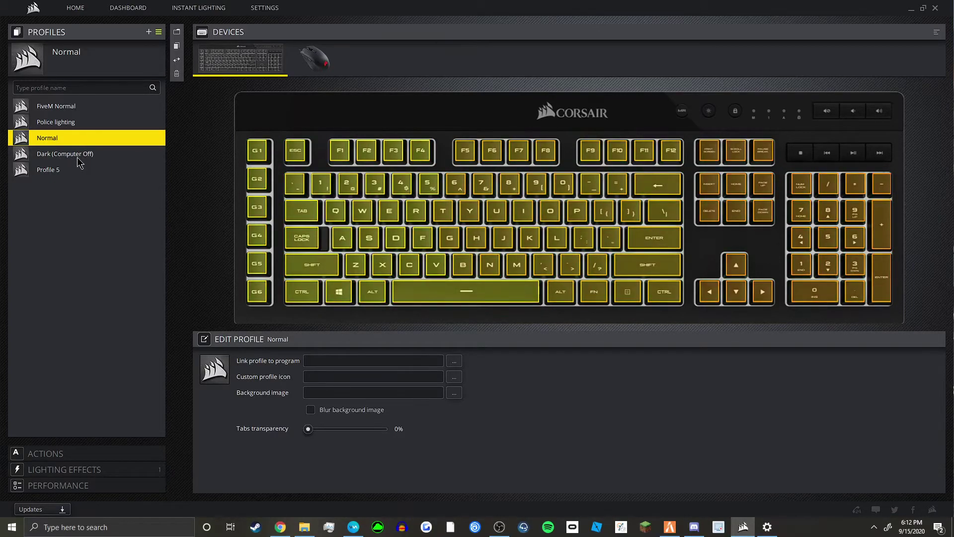
pyautogui.click(65, 110)
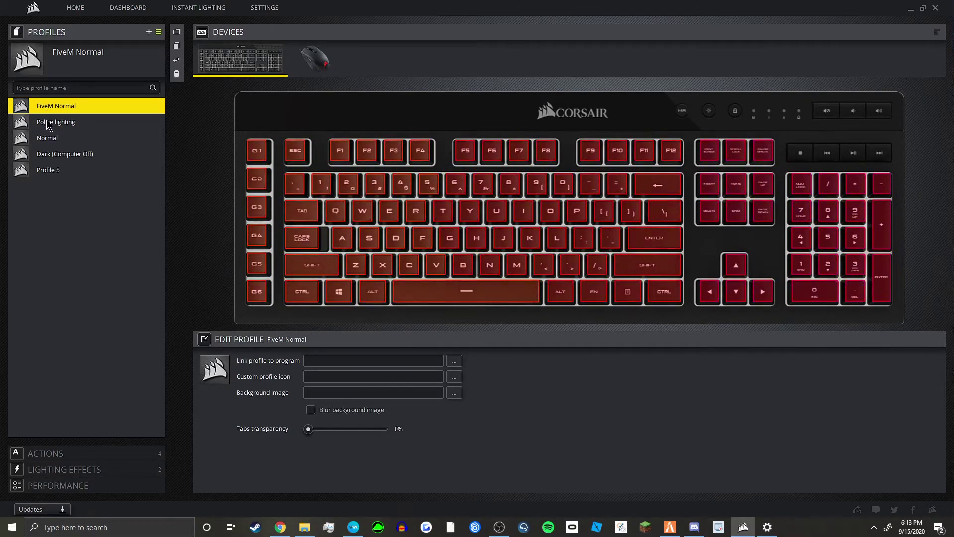
pyautogui.press('Down')
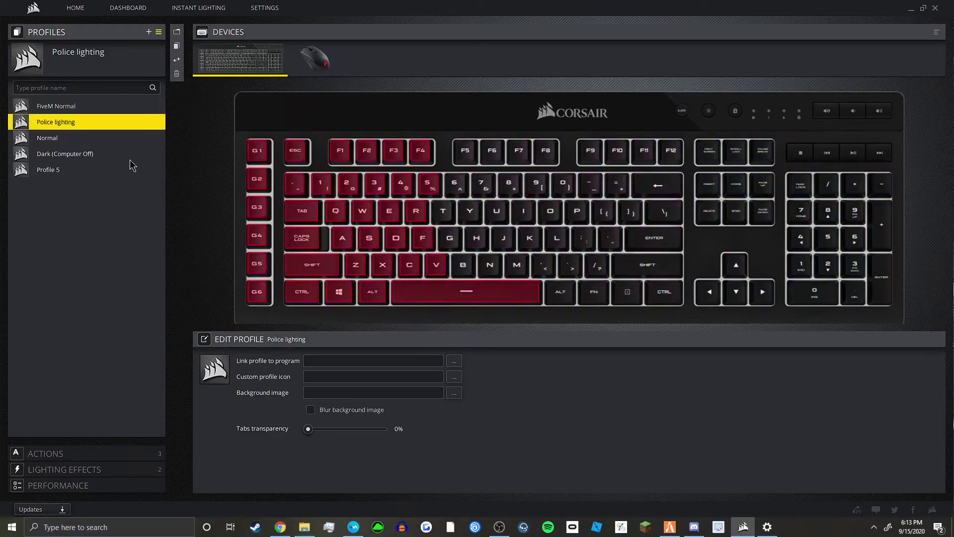
pyautogui.click(75, 107)
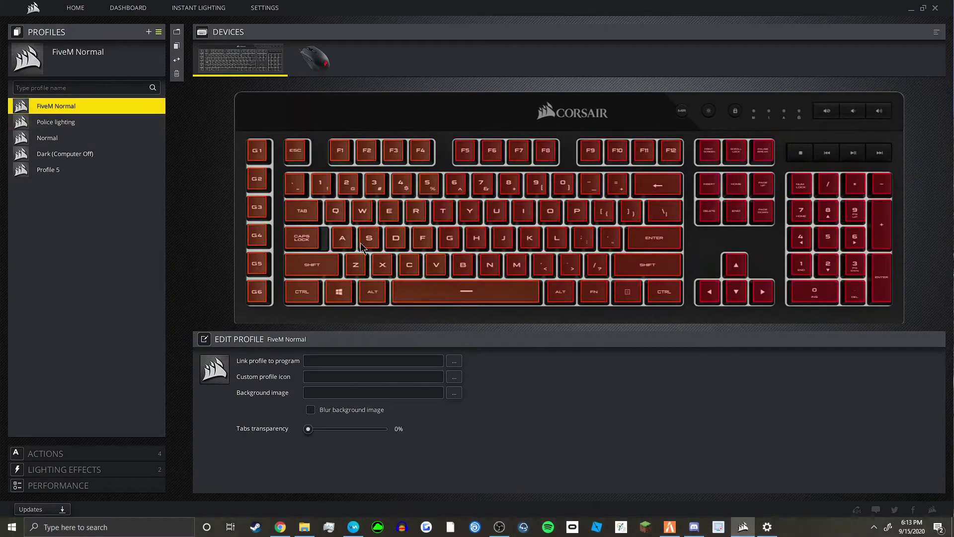
# Switch to the FiveM game, get into the police SUV and turn on its emergency lights to test the Q key
pyautogui.click(670, 527)
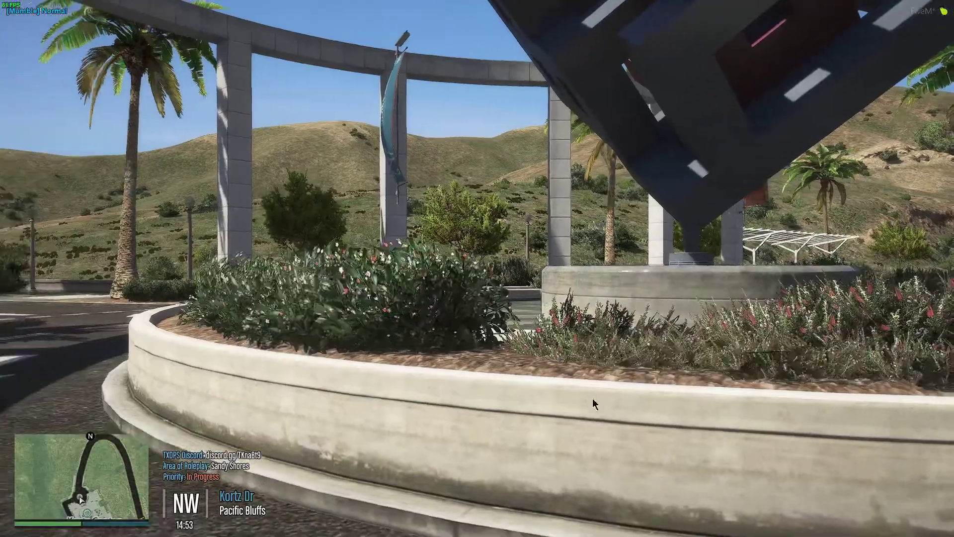
pyautogui.press('f')
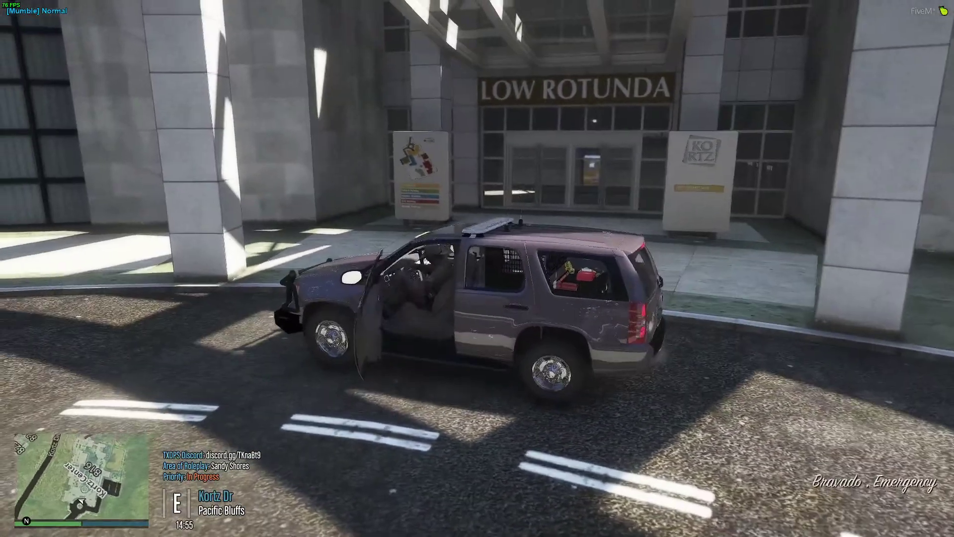
pyautogui.press('q')
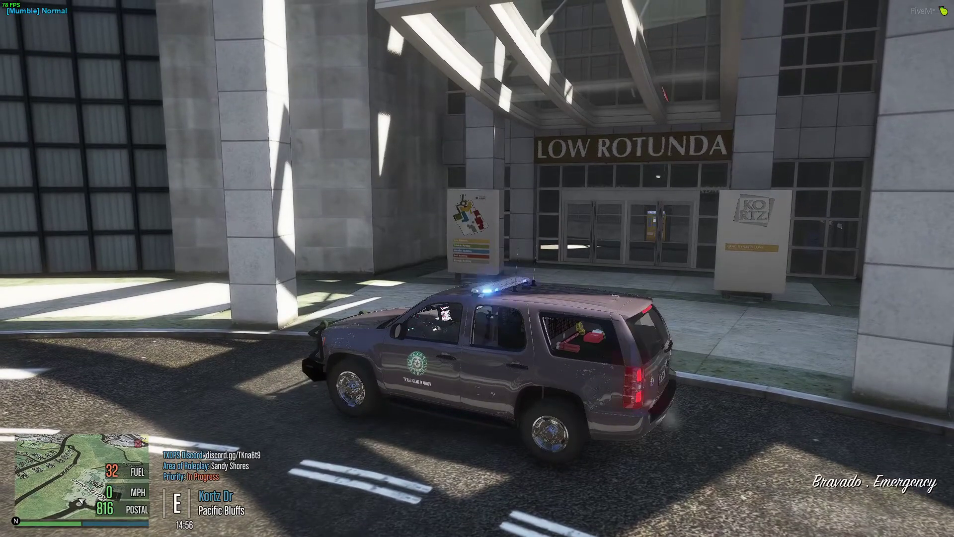